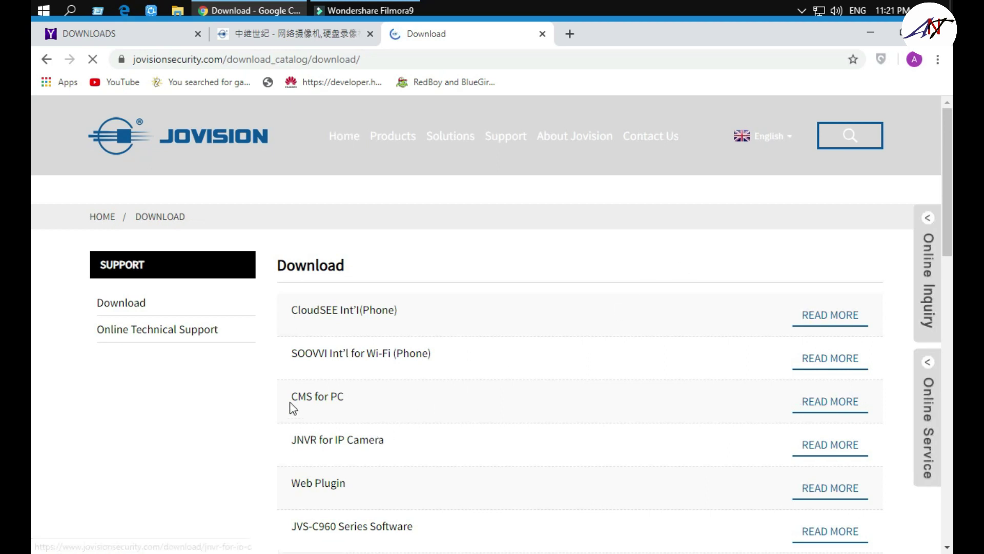
# Open the CMS for PC download entry and start downloading CMS_Setup.
pyautogui.click(811, 405)
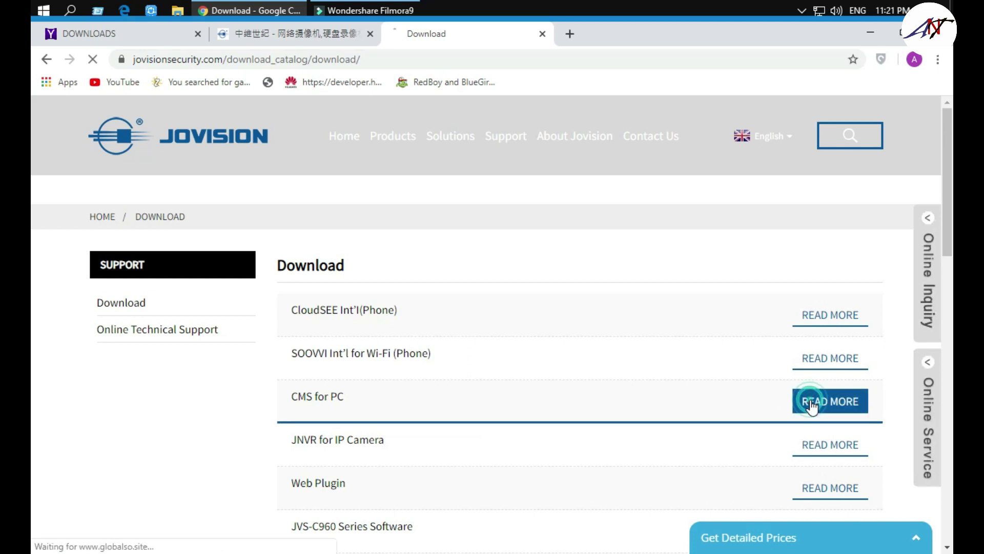
pyautogui.scroll(-2, 549, 319)
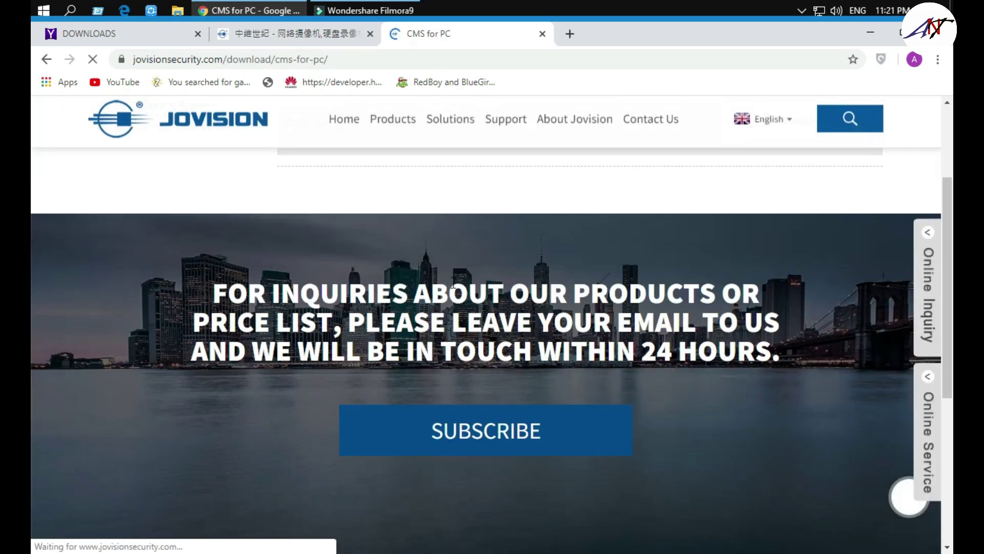
pyautogui.scroll(1, 564, 297)
pyautogui.click(799, 346)
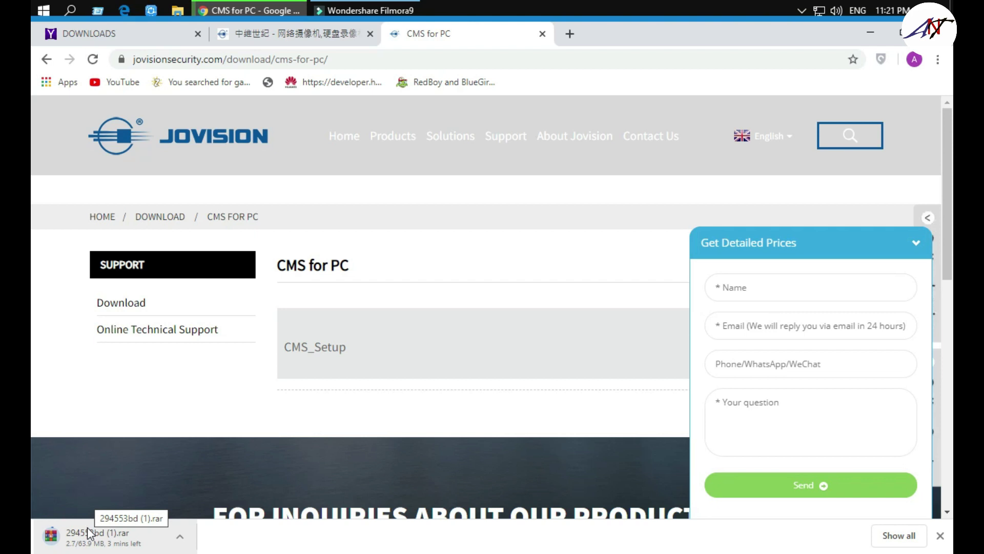
# Pause the running CMS_Setup download and open the browser's full download list, closing the unneeded Chinese-titled page.
pyautogui.click(179, 536)
pyautogui.click(222, 468)
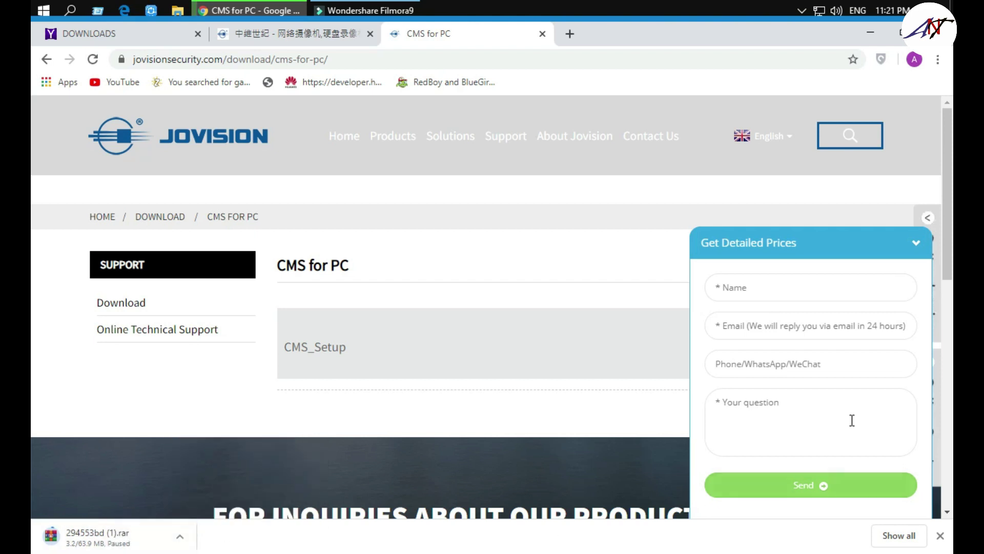
pyautogui.click(916, 243)
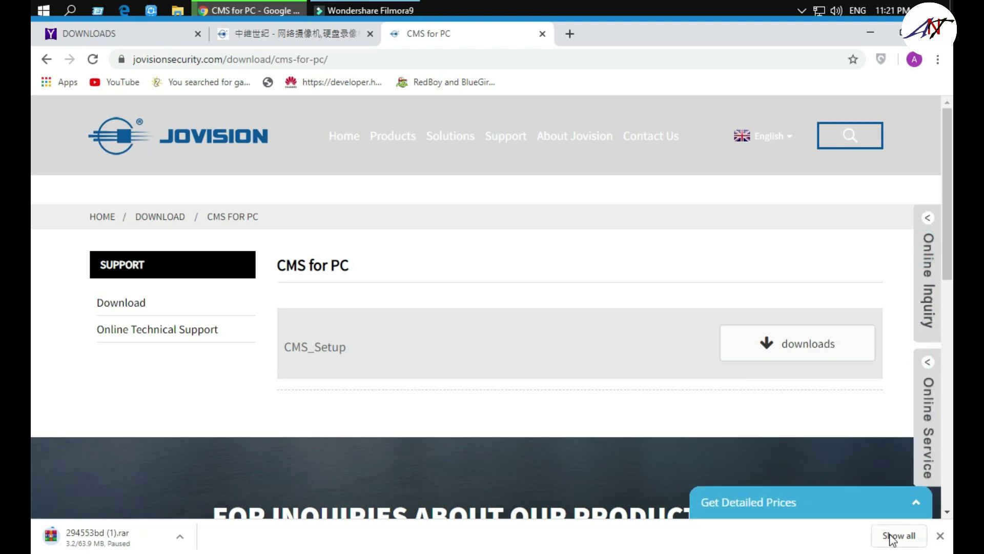
pyautogui.click(899, 536)
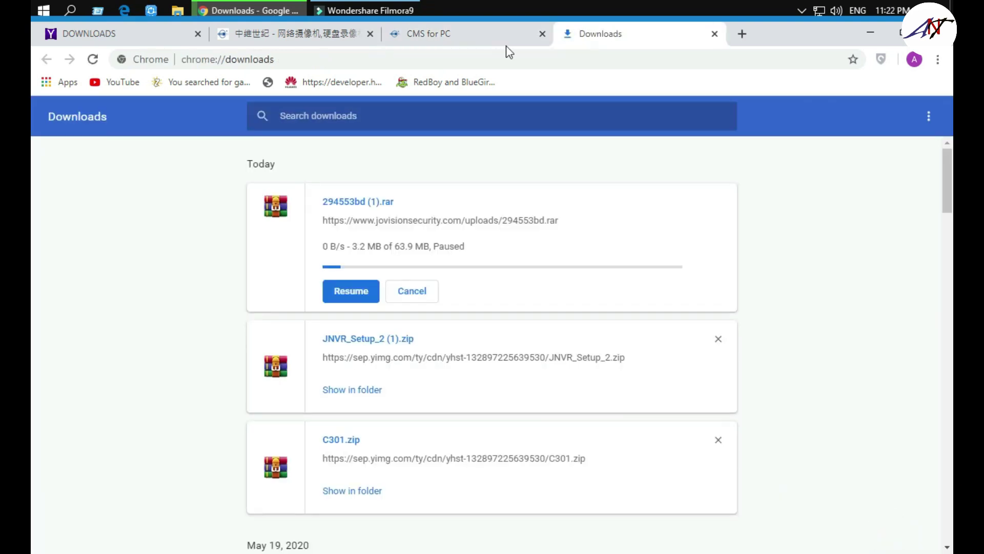
pyautogui.click(371, 33)
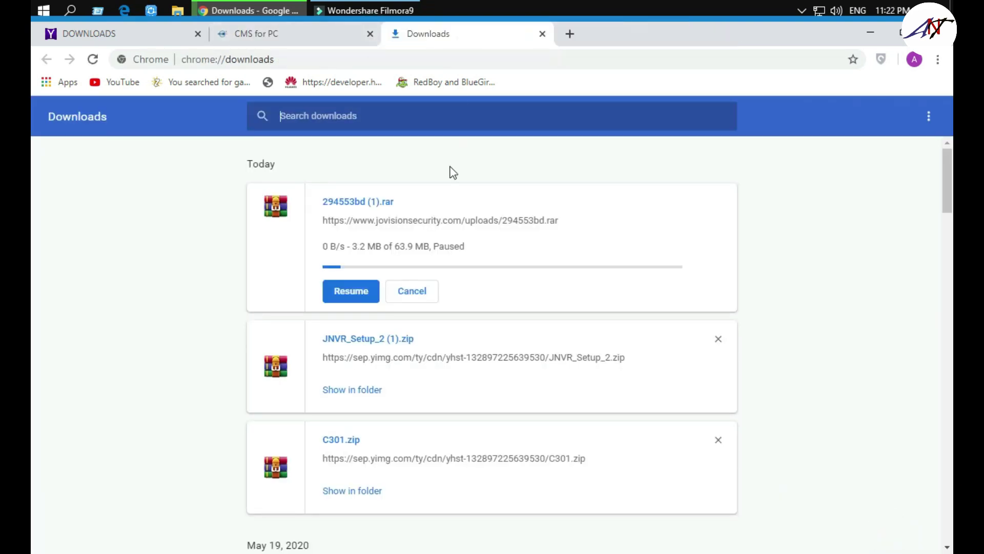
# Find the earlier 294553bd.rar download dated May 19, 2020 and show it in its folder.
pyautogui.scroll(-2, 446, 185)
pyautogui.scroll(2, 436, 220)
pyautogui.scroll(-5, 398, 202)
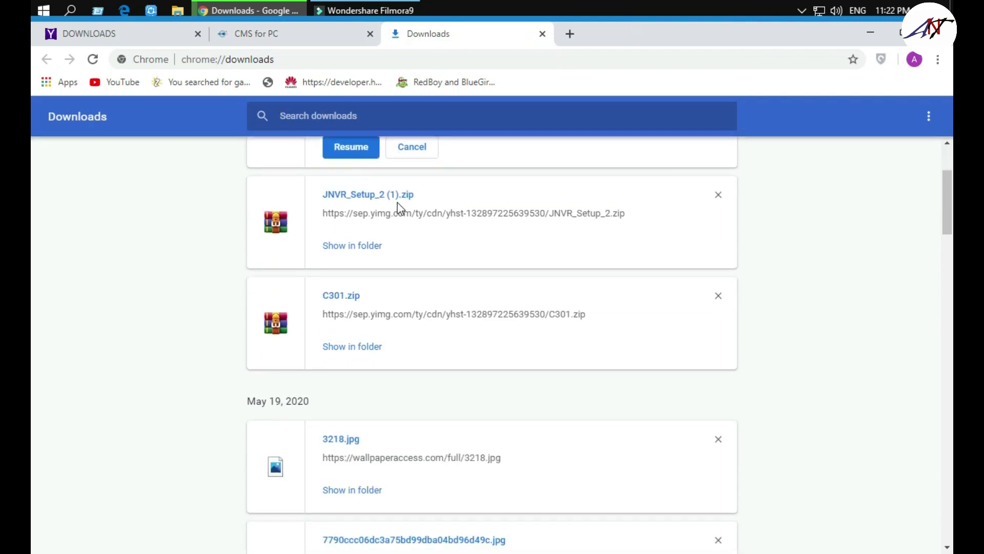
pyautogui.scroll(-1, 398, 202)
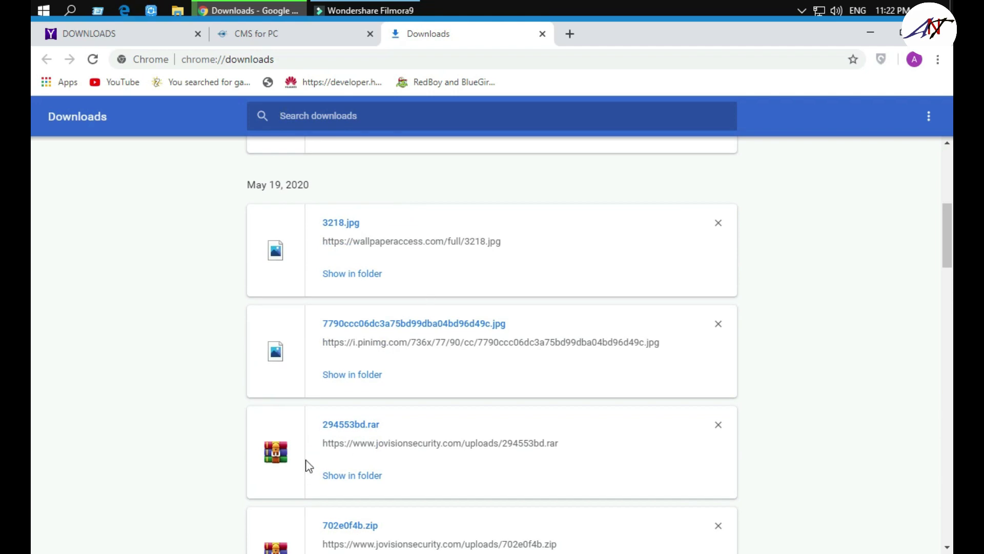
pyautogui.click(346, 473)
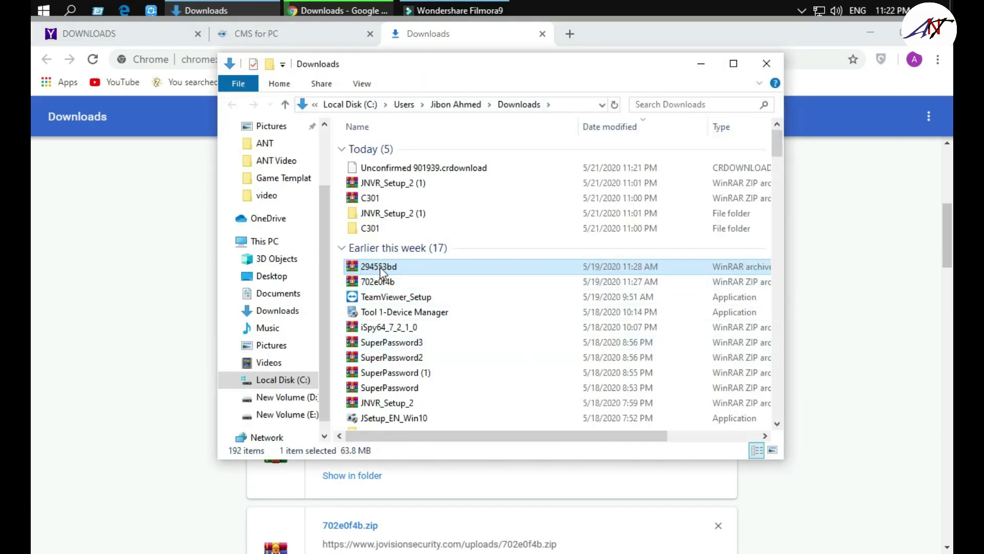
# Extract the 294553bd archive into its own folder and launch CMS_Setup from there.
pyautogui.rightClick(375, 264)
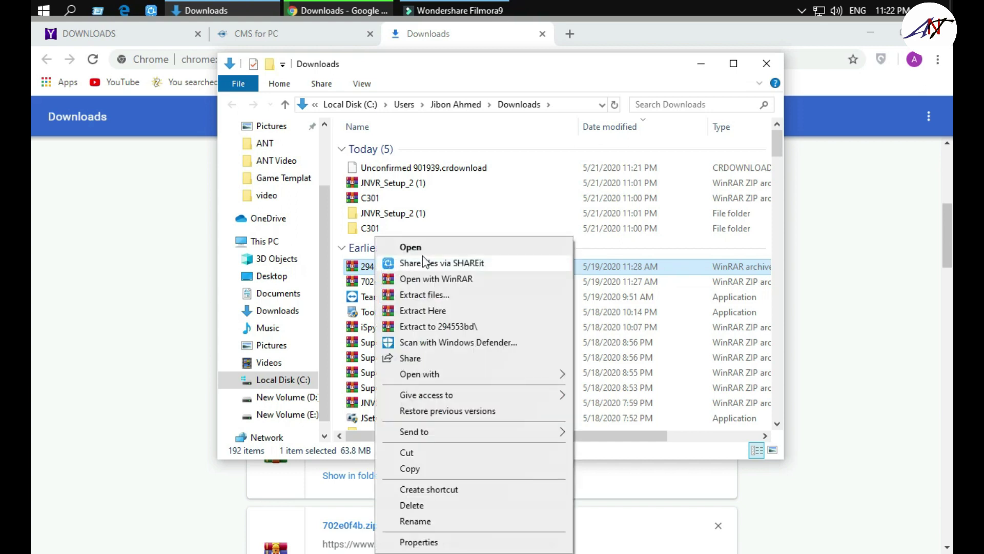
pyautogui.click(437, 326)
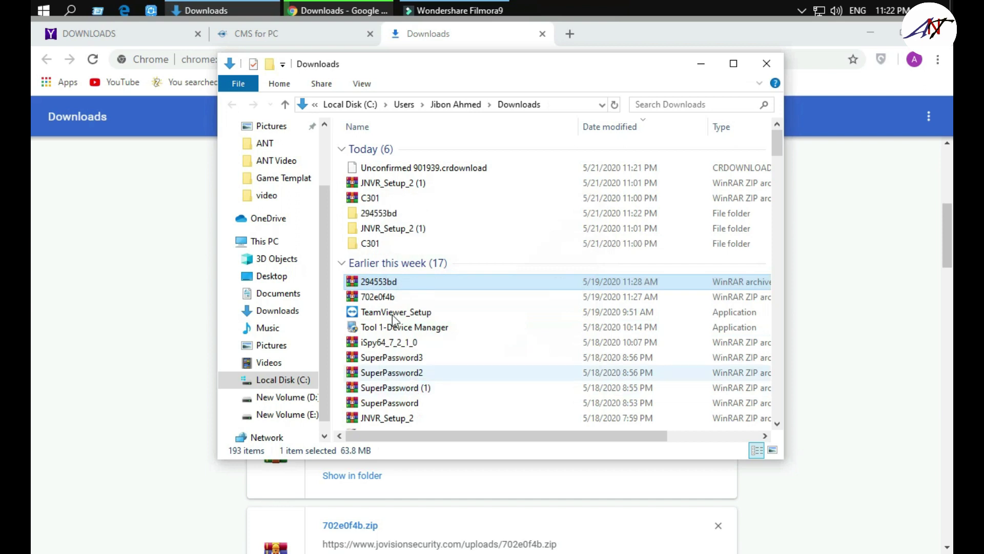
pyautogui.doubleClick(401, 213)
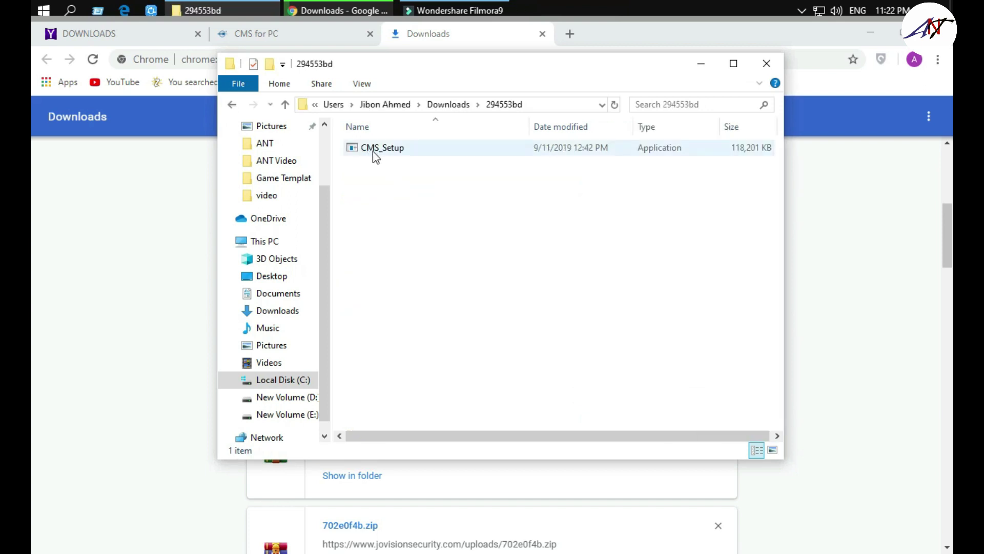
pyautogui.doubleClick(405, 150)
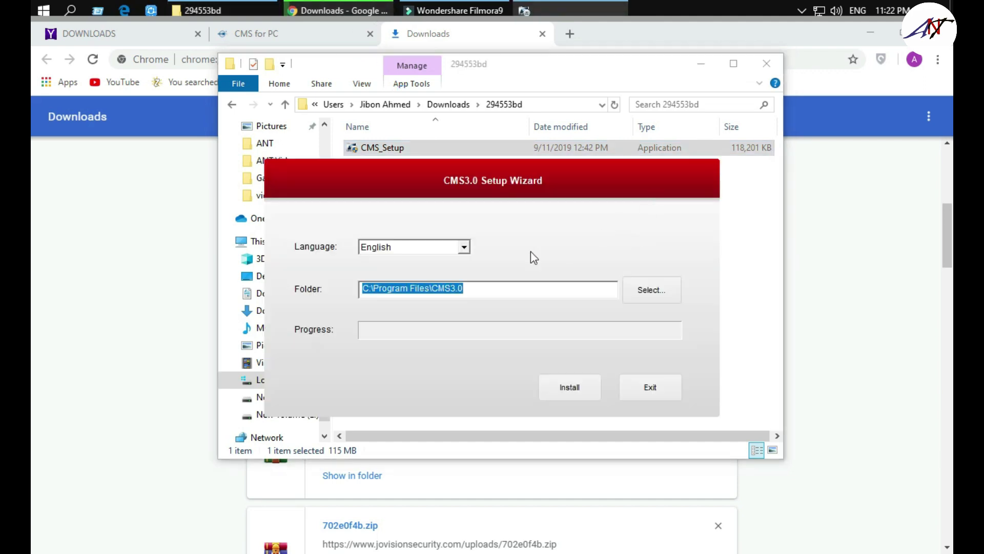
# Clear the open windows behind the setup wizard, then install CMS3.0 with the default language and folder and run it.
pyautogui.click(766, 65)
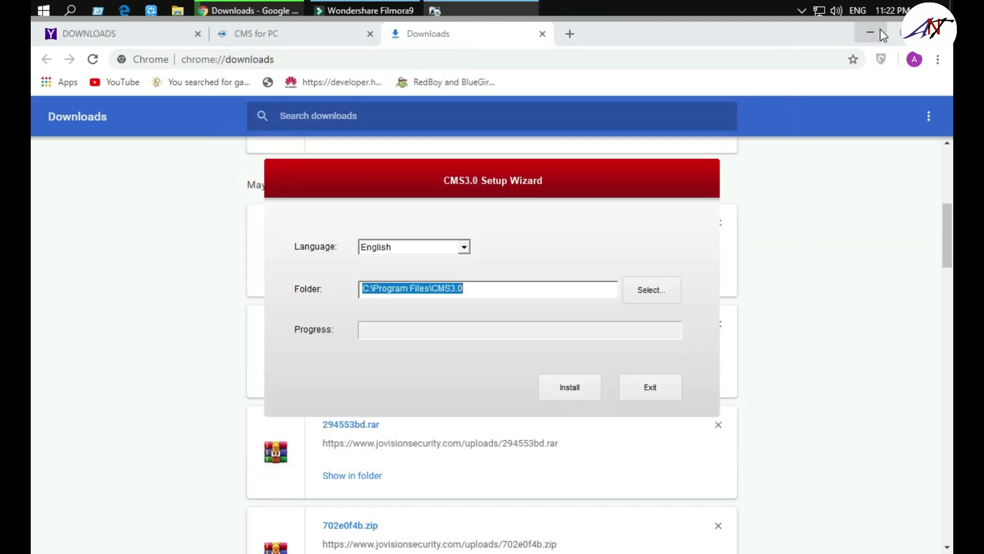
pyautogui.click(880, 31)
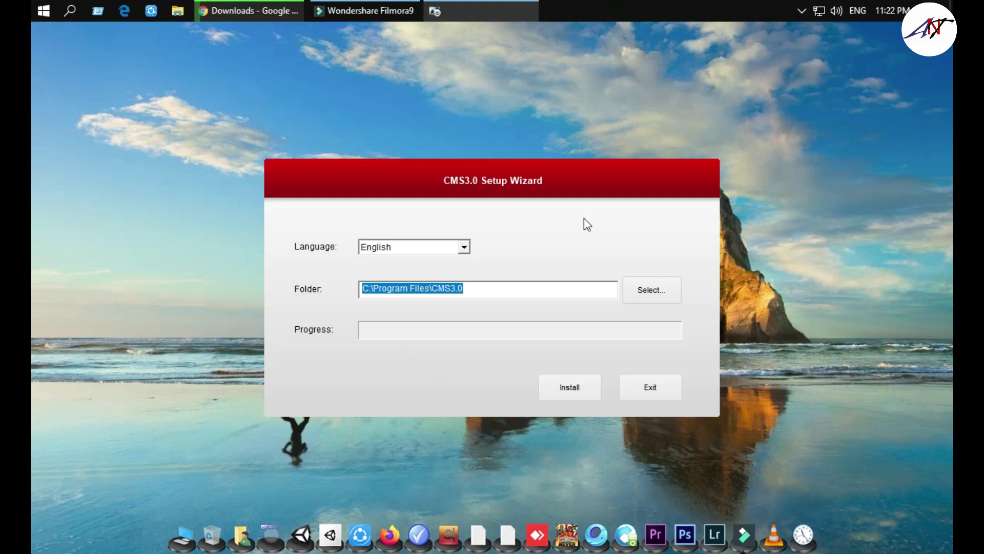
pyautogui.click(561, 383)
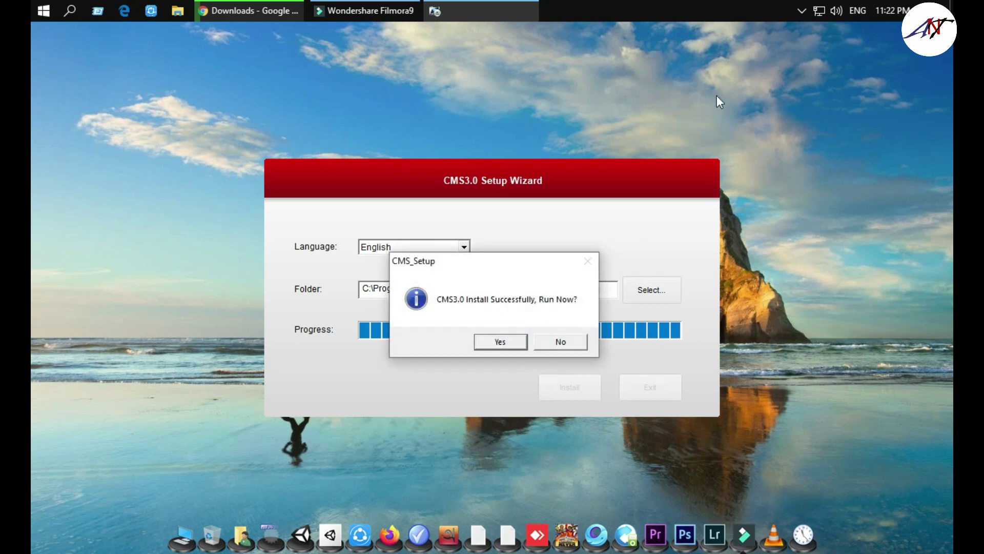
pyautogui.click(801, 10)
pyautogui.click(801, 11)
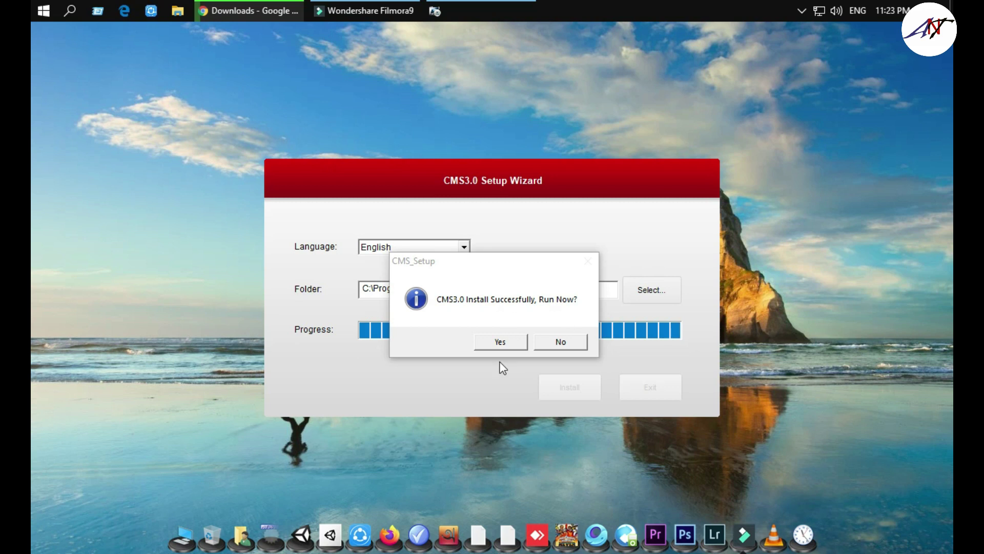
pyautogui.click(502, 344)
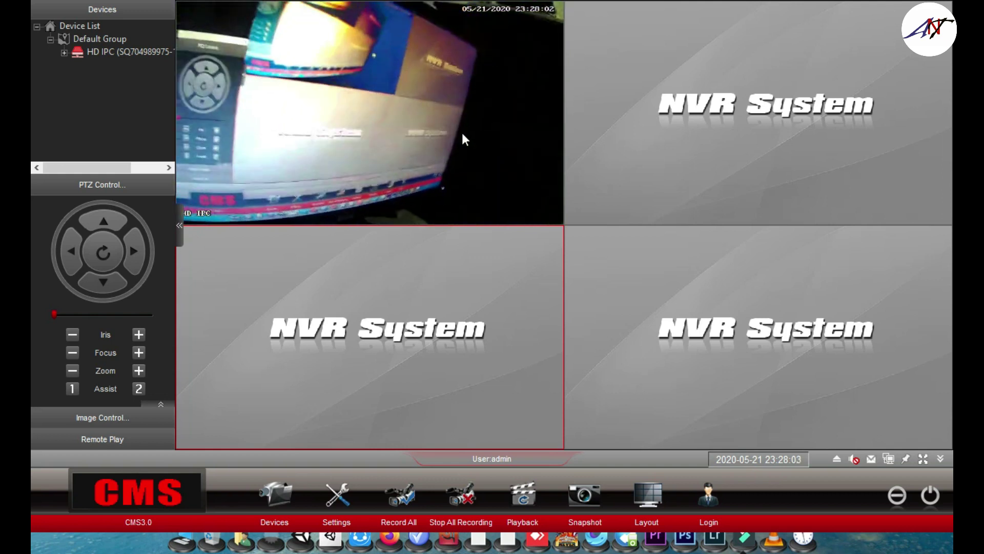
# Start recording the live feed of channel Ch-01.
pyautogui.doubleClick(331, 134)
pyautogui.doubleClick(372, 173)
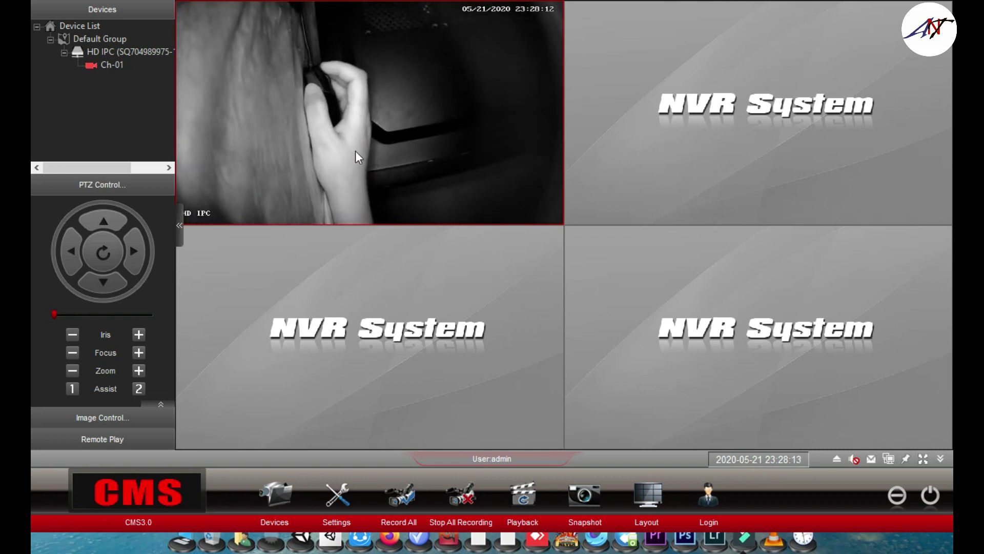
pyautogui.click(112, 65)
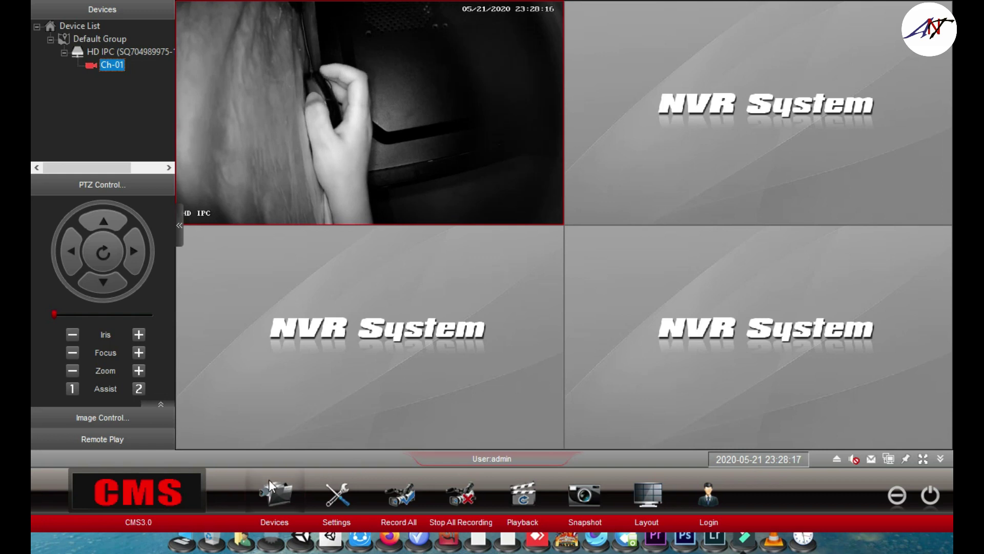
pyautogui.rightClick(336, 71)
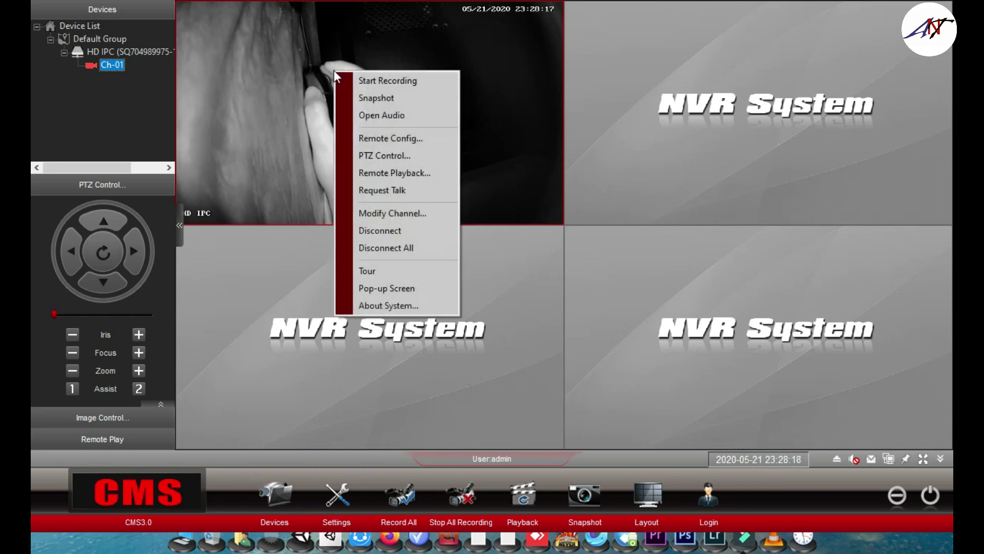
pyautogui.click(374, 81)
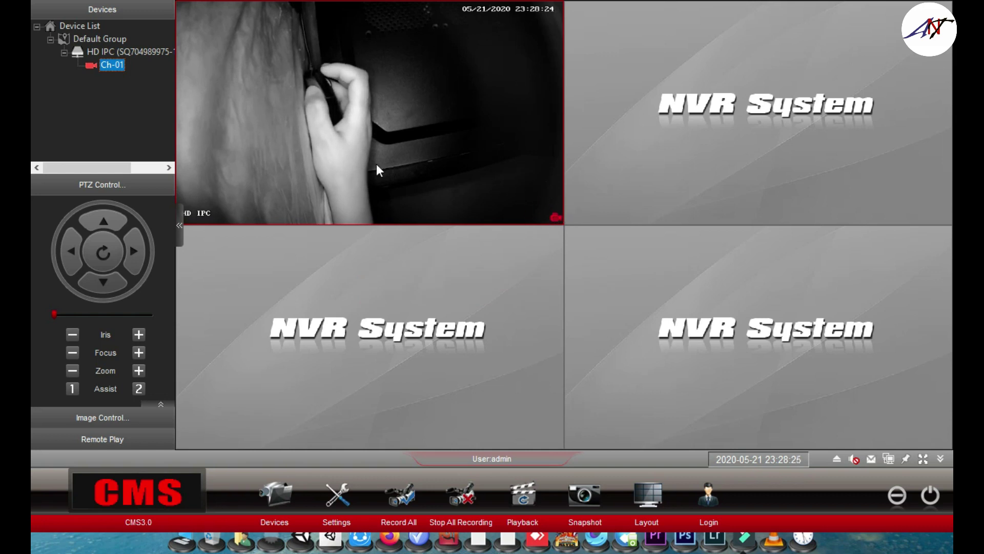
# Open the settings and examine the channel's stream resolution, frame rate and bit rate options.
pyautogui.rightClick(296, 80)
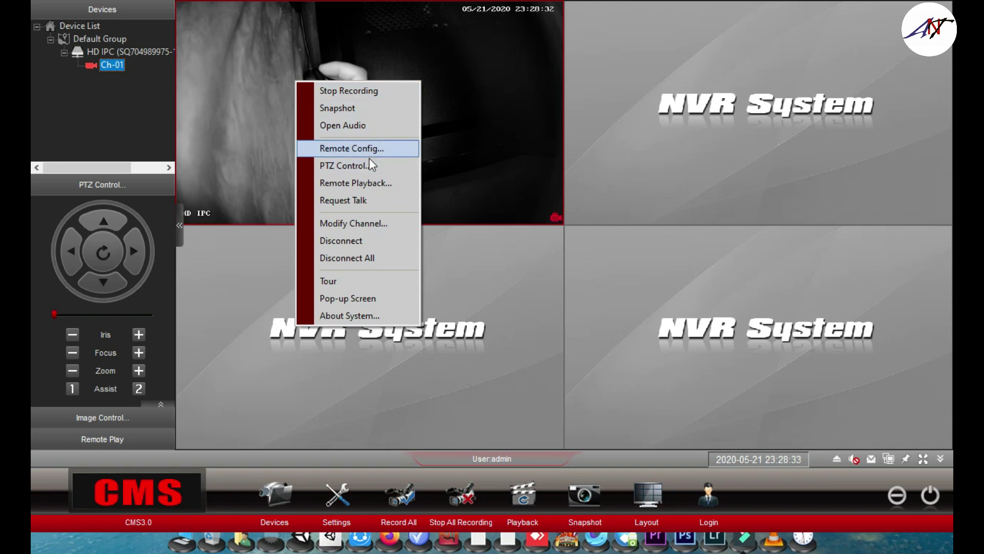
pyautogui.click(329, 504)
pyautogui.click(337, 496)
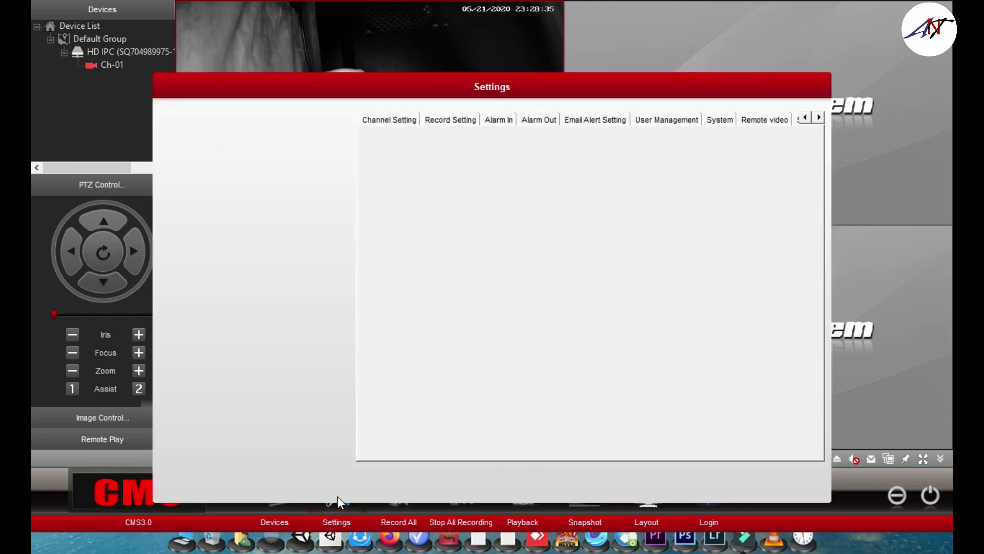
pyautogui.moveTo(450, 80); pyautogui.dragTo(410, 29)
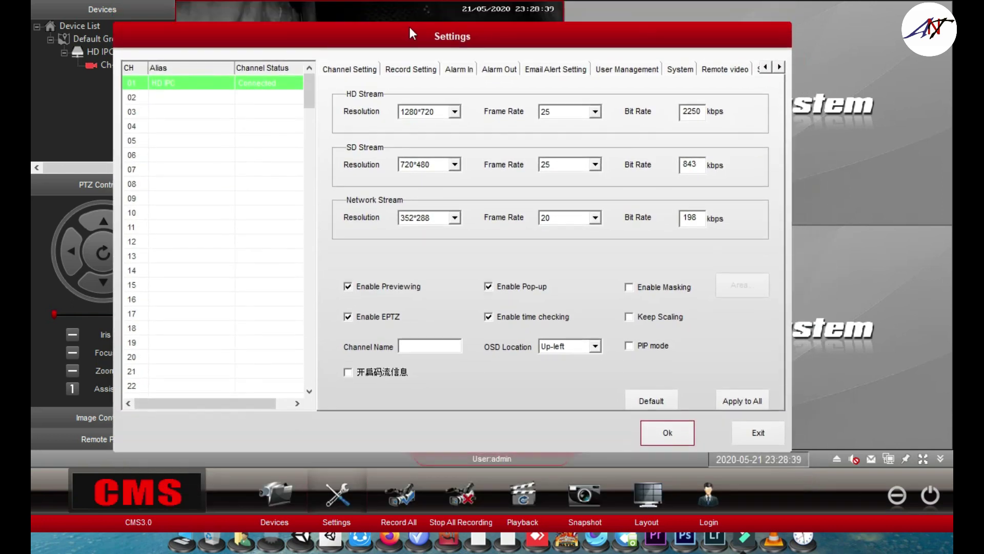
pyautogui.click(347, 71)
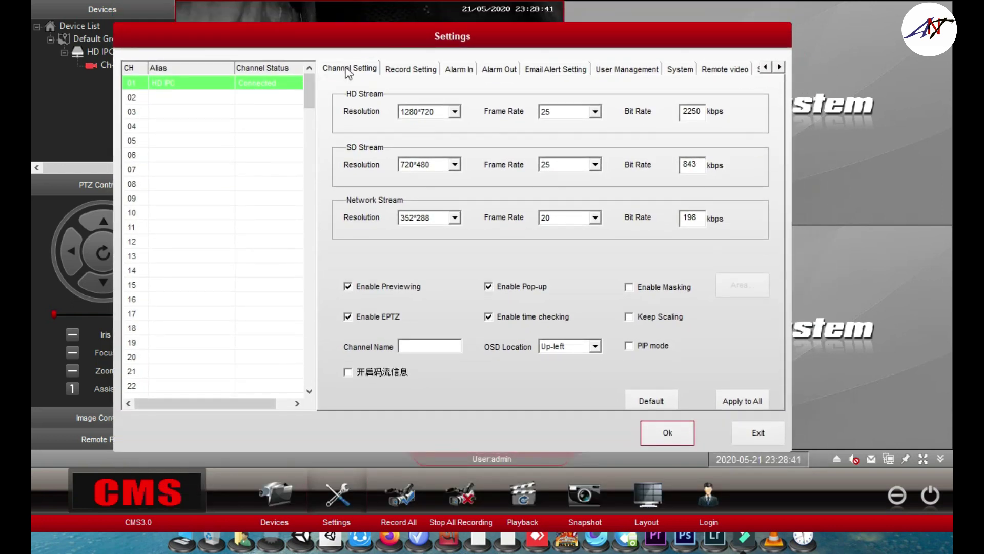
pyautogui.scroll(-5, 268, 136)
pyautogui.scroll(5, 259, 194)
pyautogui.click(366, 72)
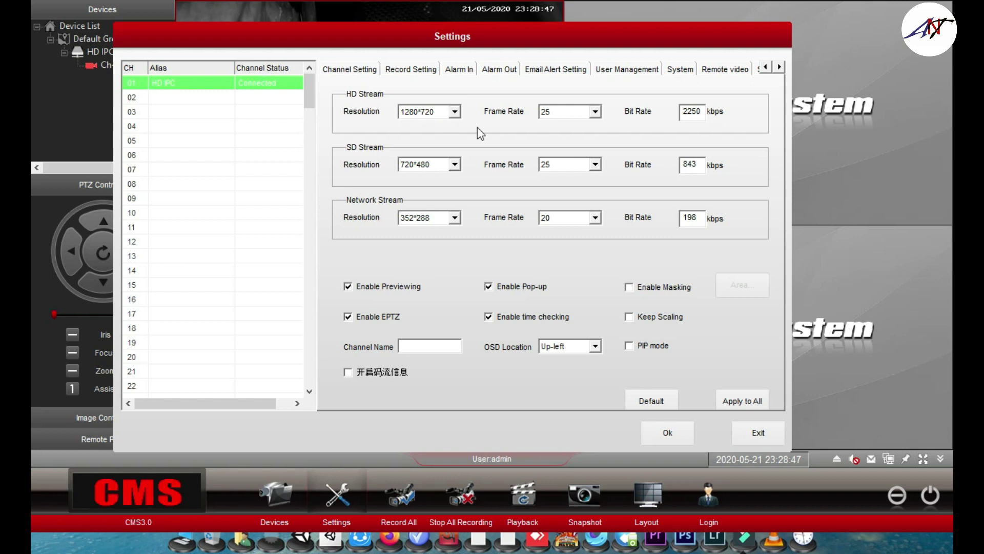
pyautogui.click(595, 112)
pyautogui.click(601, 111)
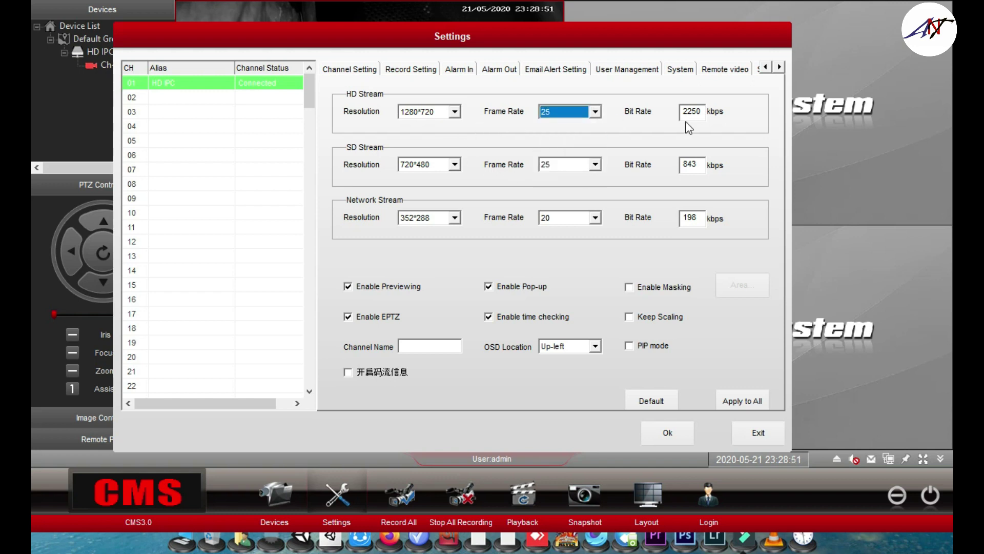
# Add drive E: to the file storage in the record settings and try out the scheduled recording option.
pyautogui.click(403, 67)
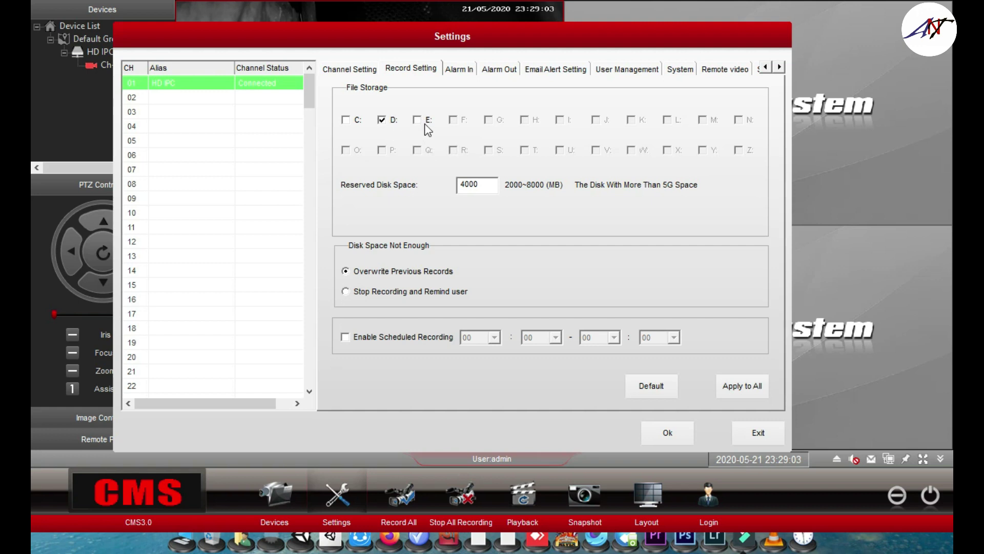
pyautogui.click(419, 121)
pyautogui.click(345, 337)
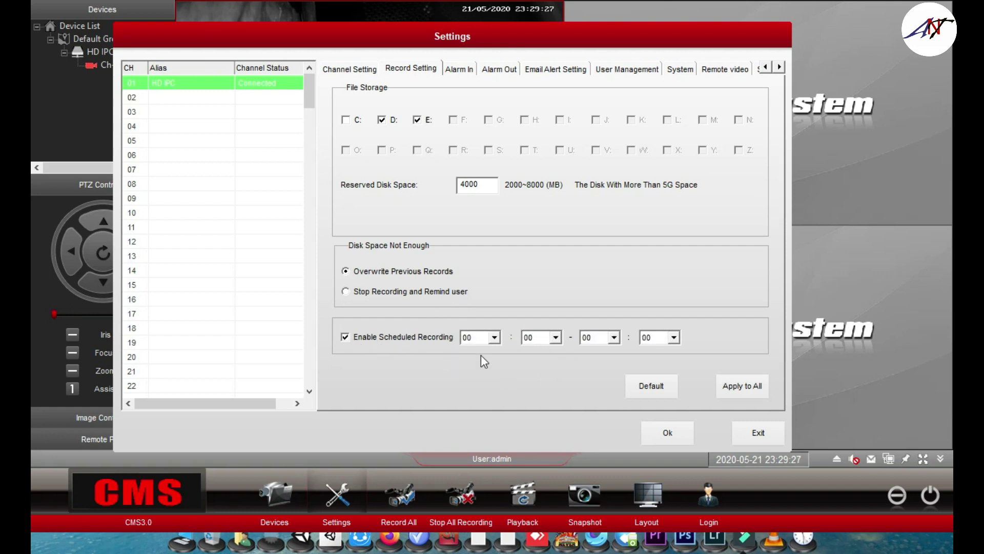
pyautogui.click(345, 337)
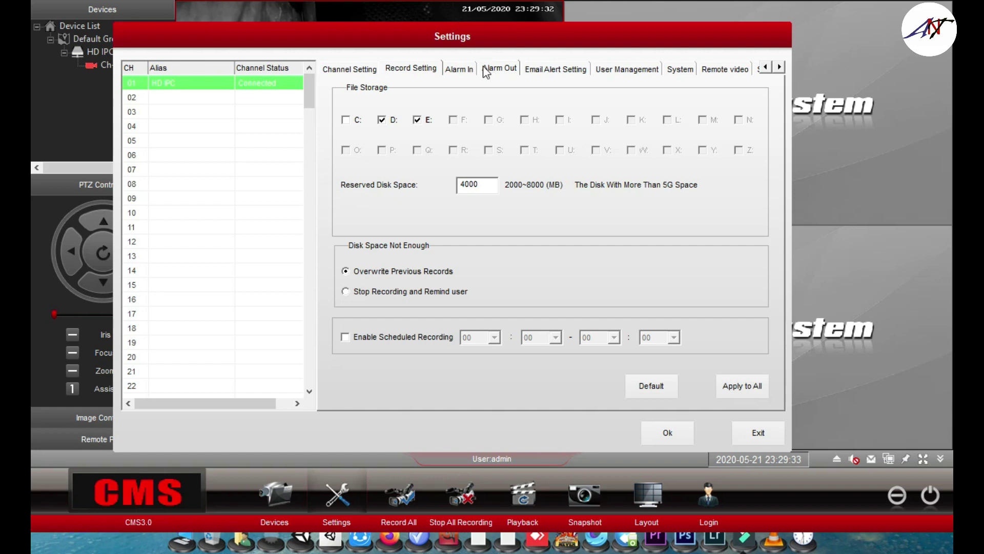
# Review the alarm in, alarm out, email alert and user management settings.
pyautogui.click(458, 69)
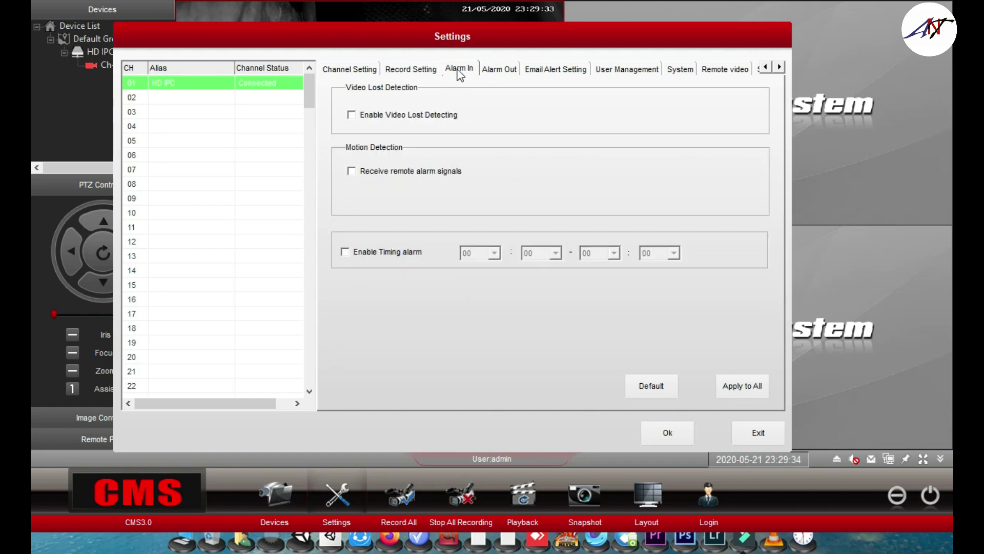
pyautogui.click(499, 71)
pyautogui.click(544, 72)
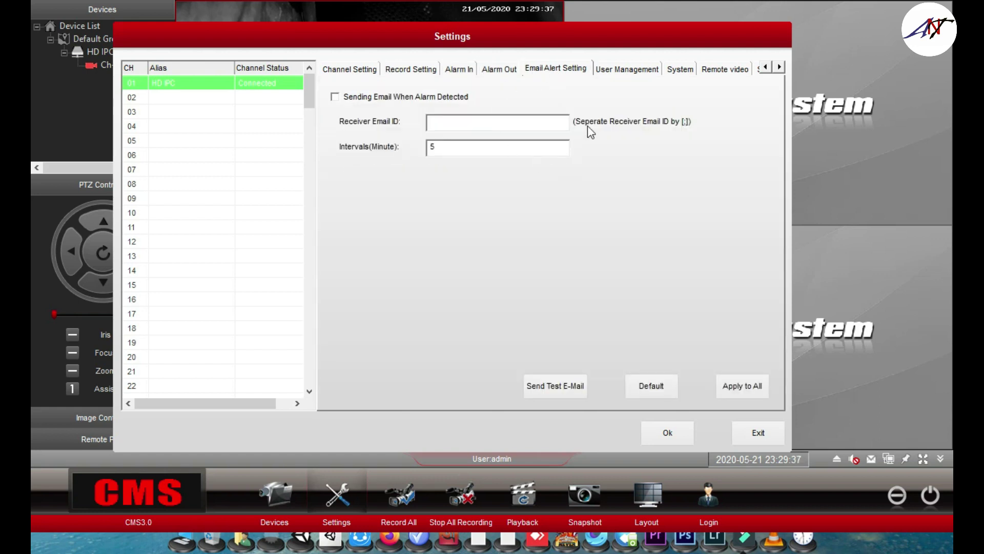
pyautogui.click(622, 76)
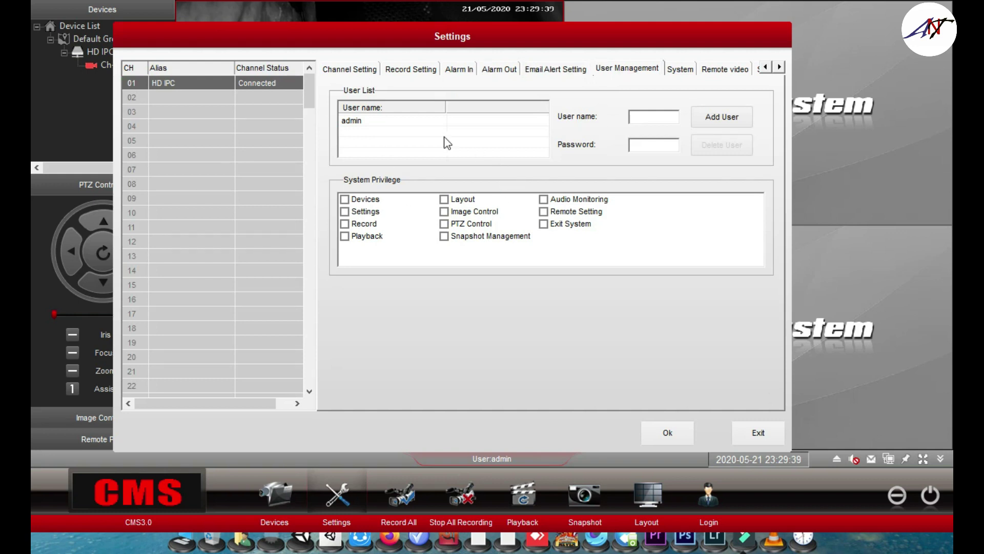
# Select the admin account in the user list and examine its system privileges and password field.
pyautogui.click(405, 121)
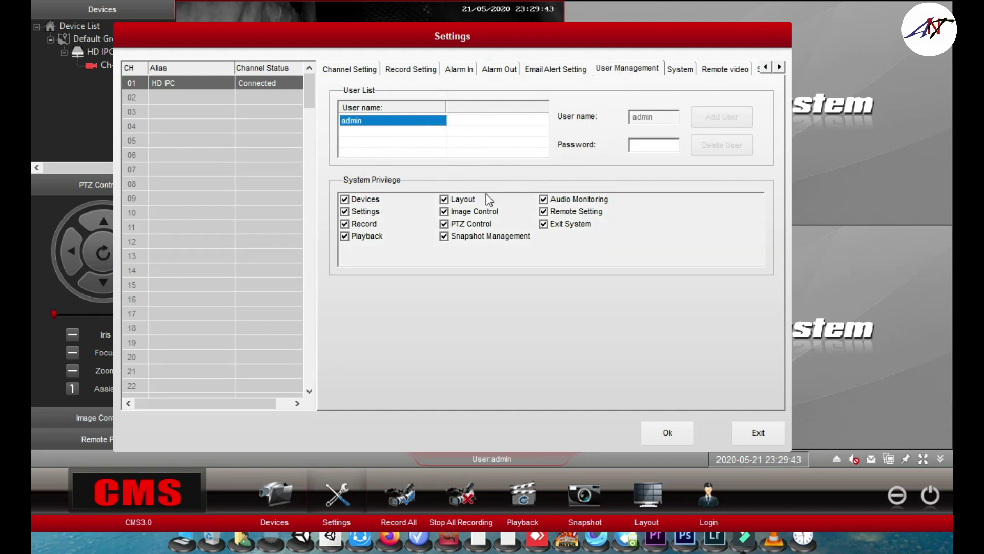
pyautogui.click(644, 146)
pyautogui.click(371, 121)
pyautogui.click(491, 128)
pyautogui.click(393, 122)
pyautogui.click(661, 146)
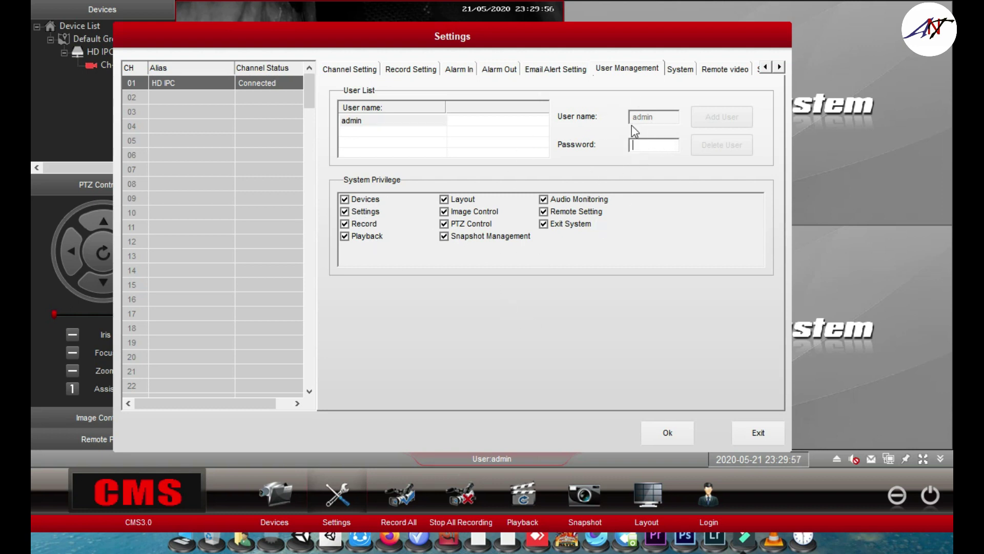
# Review the System and Remote video settings, and exit the settings window.
pyautogui.click(682, 69)
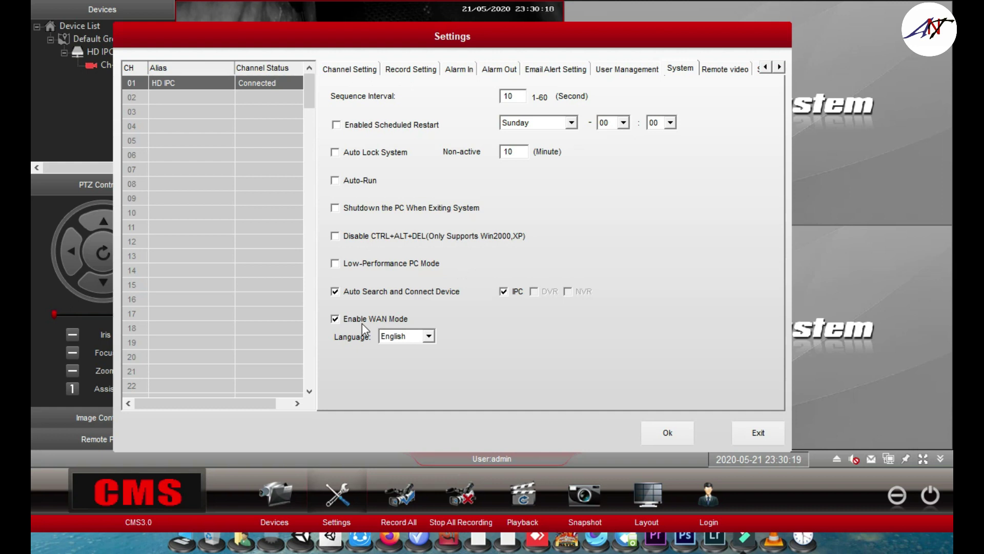
pyautogui.click(740, 73)
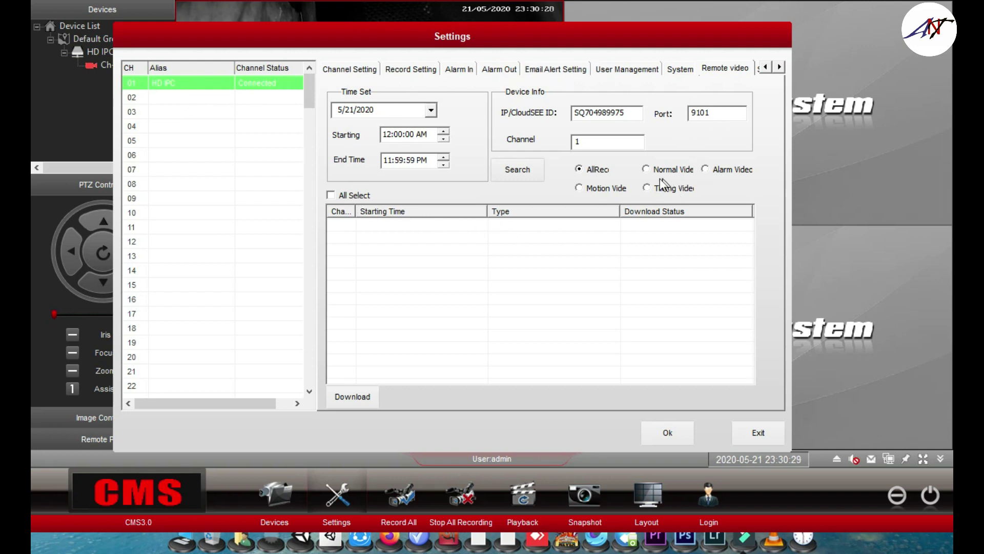
pyautogui.click(759, 433)
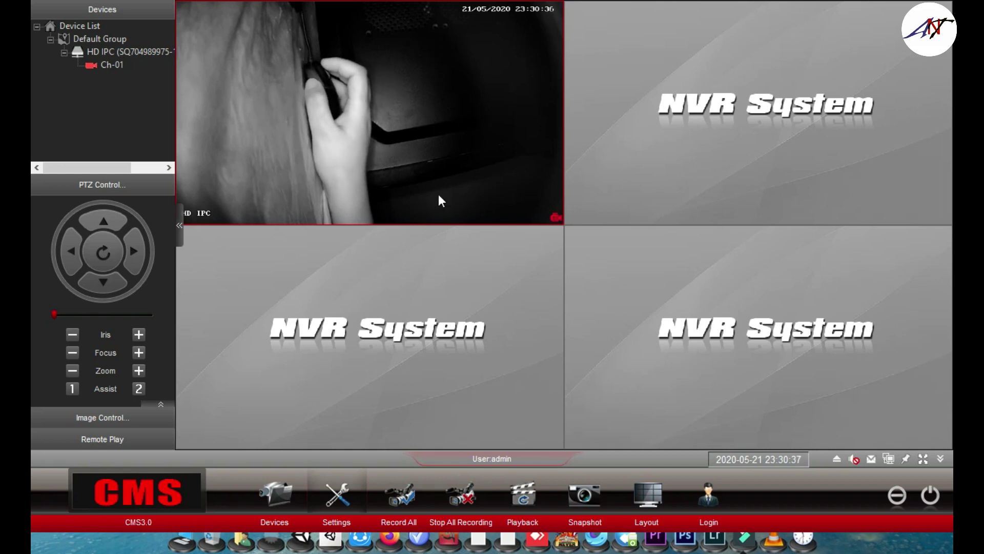
# Stop recording the live camera feed and take a snapshot of it.
pyautogui.rightClick(326, 85)
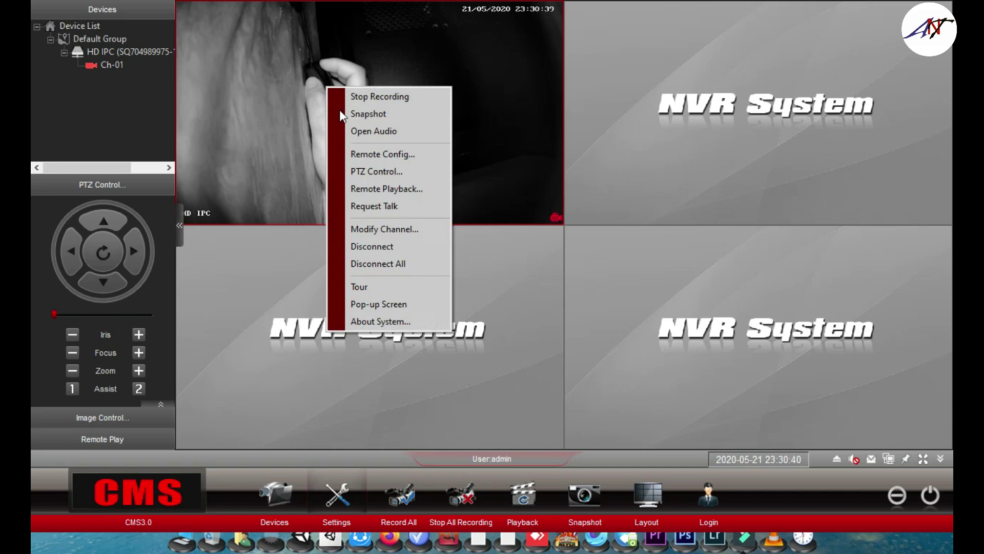
pyautogui.click(377, 95)
pyautogui.rightClick(303, 75)
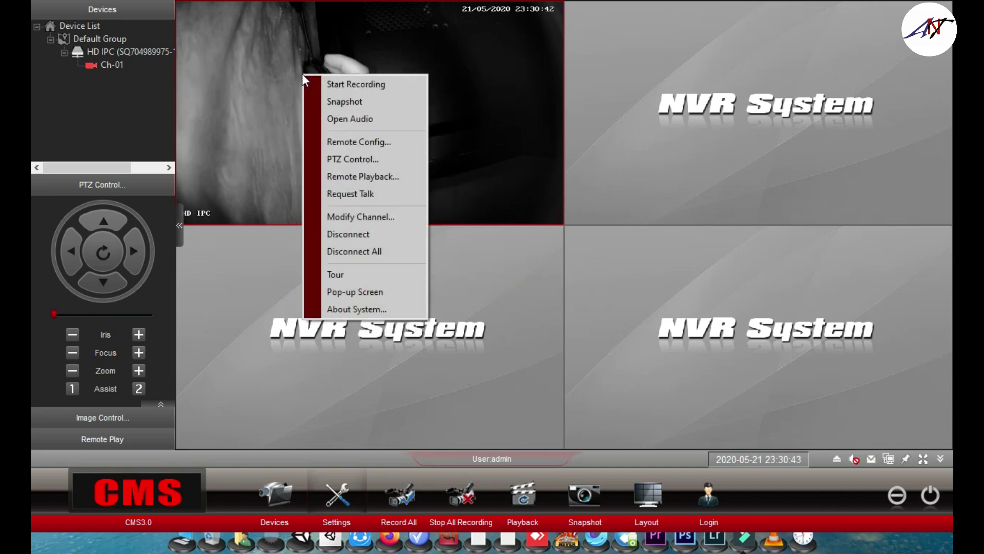
pyautogui.click(341, 101)
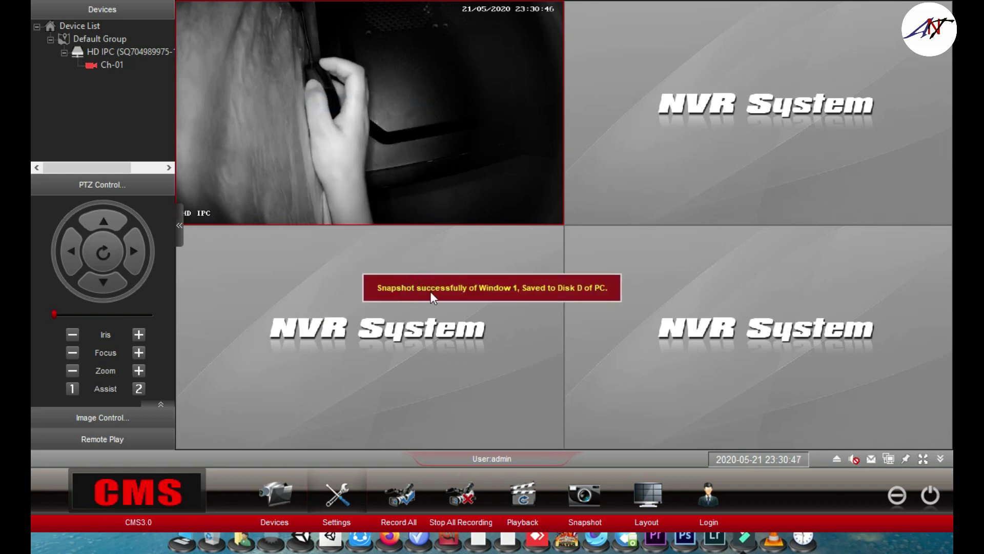
# Turn on the audio of the live camera feed.
pyautogui.rightClick(401, 83)
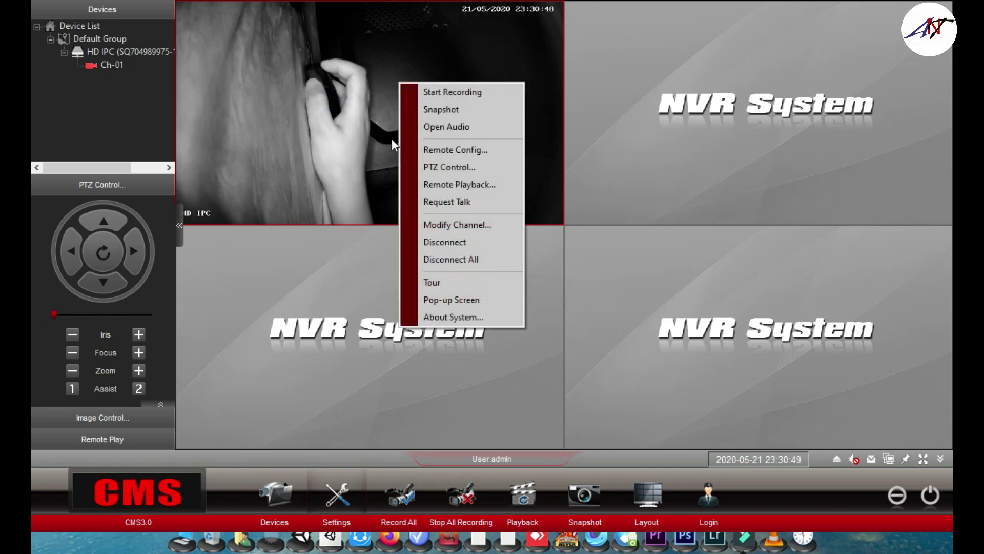
pyautogui.click(441, 128)
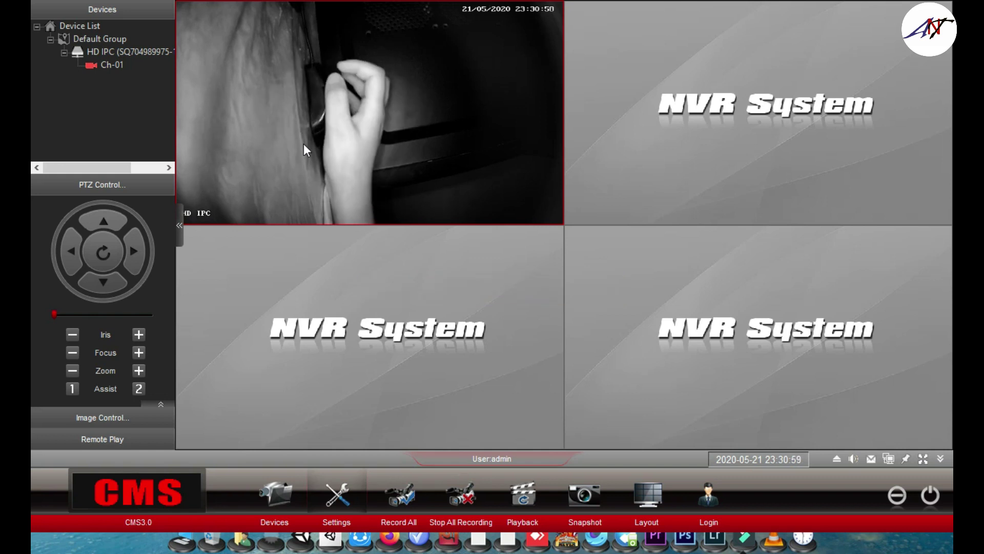
# Open the system settings in the camera's remote configuration and set the language to English.
pyautogui.rightClick(322, 136)
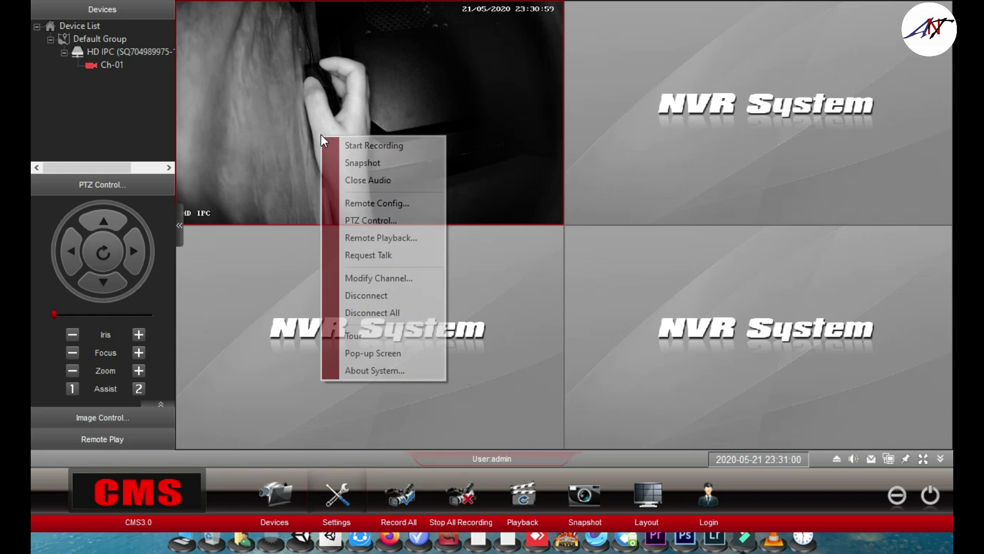
pyautogui.click(378, 204)
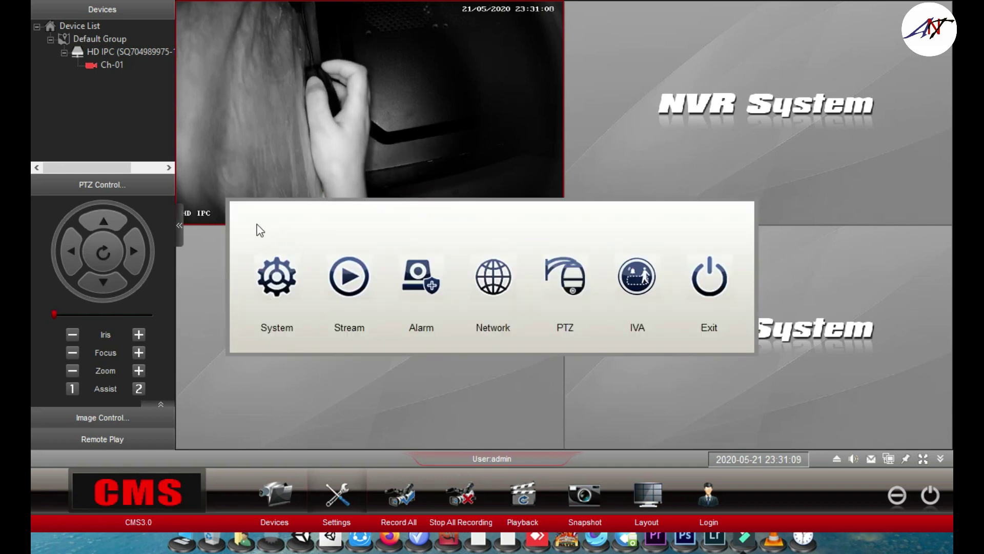
pyautogui.click(286, 271)
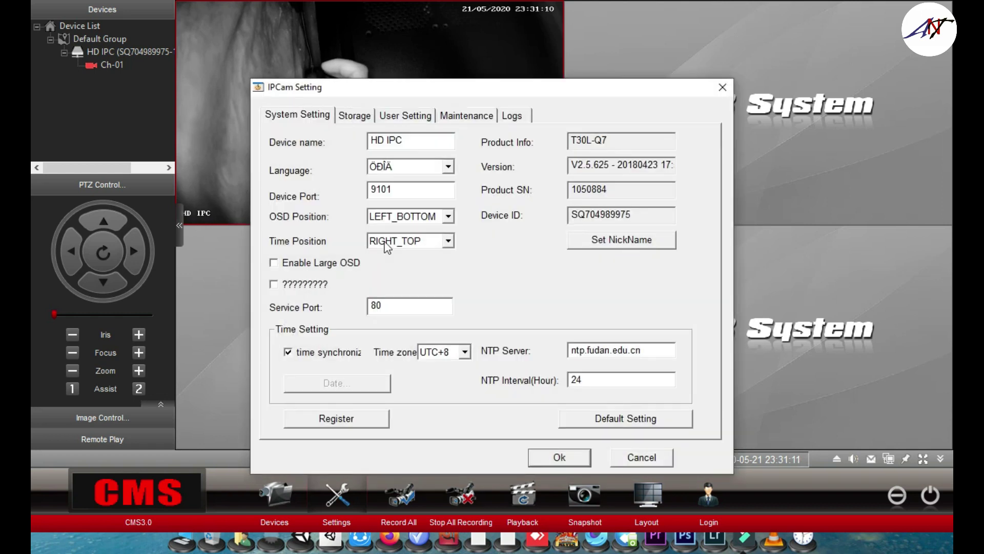
pyautogui.click(443, 166)
pyautogui.click(435, 191)
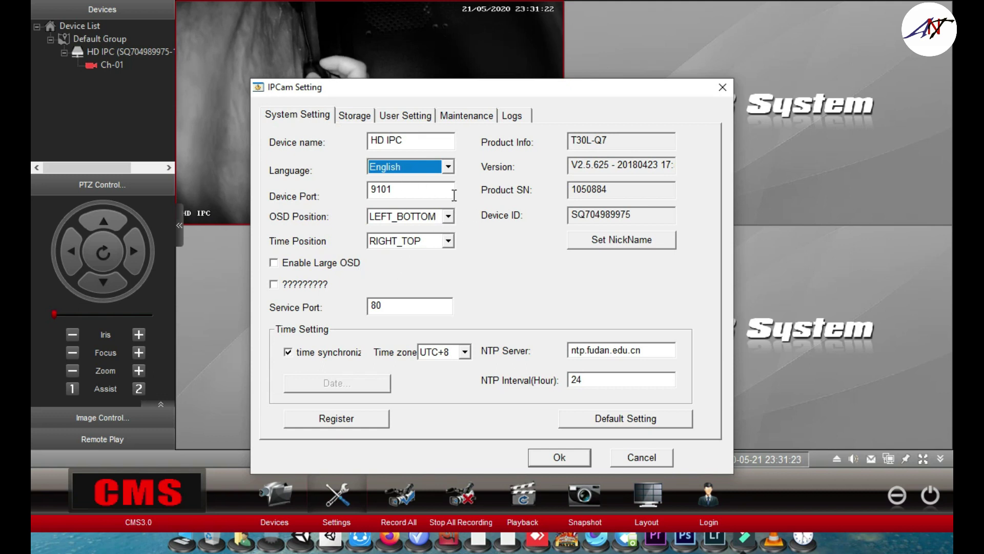
# Check the storage settings of the camera for available storage devices.
pyautogui.click(366, 118)
pyautogui.click(580, 152)
pyautogui.click(581, 152)
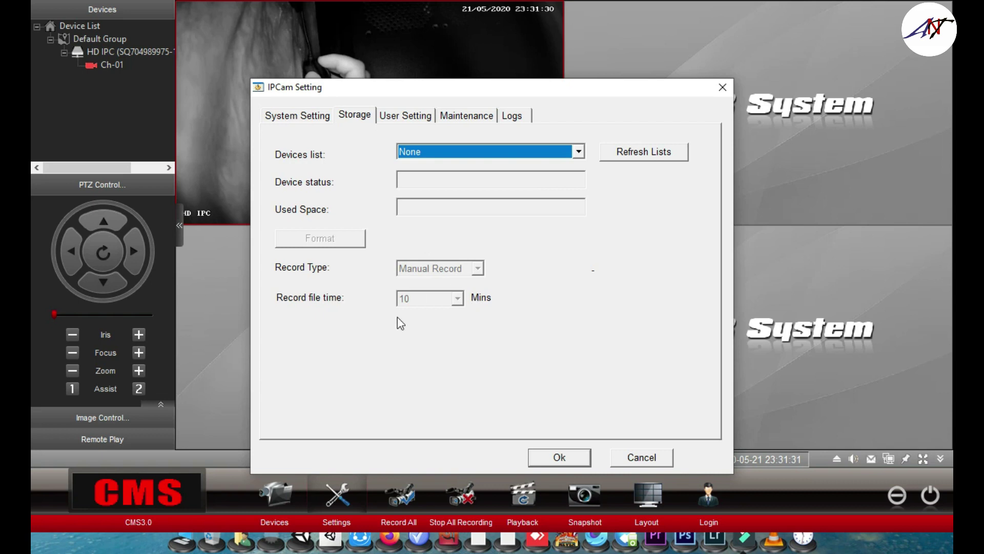
# Examine the camera's user settings, including the forms for modifying the admin account and adding an account, without changing anything.
pyautogui.click(405, 121)
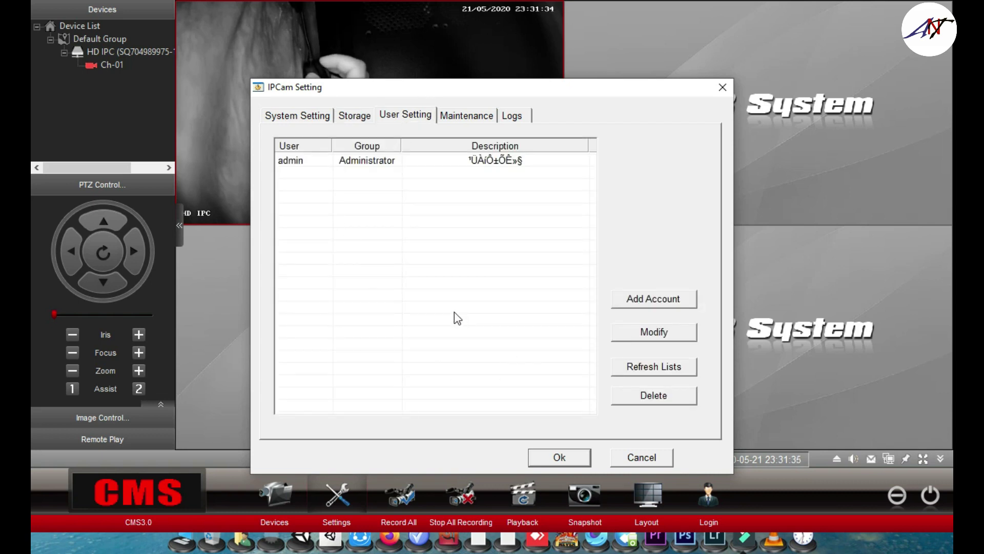
pyautogui.click(343, 163)
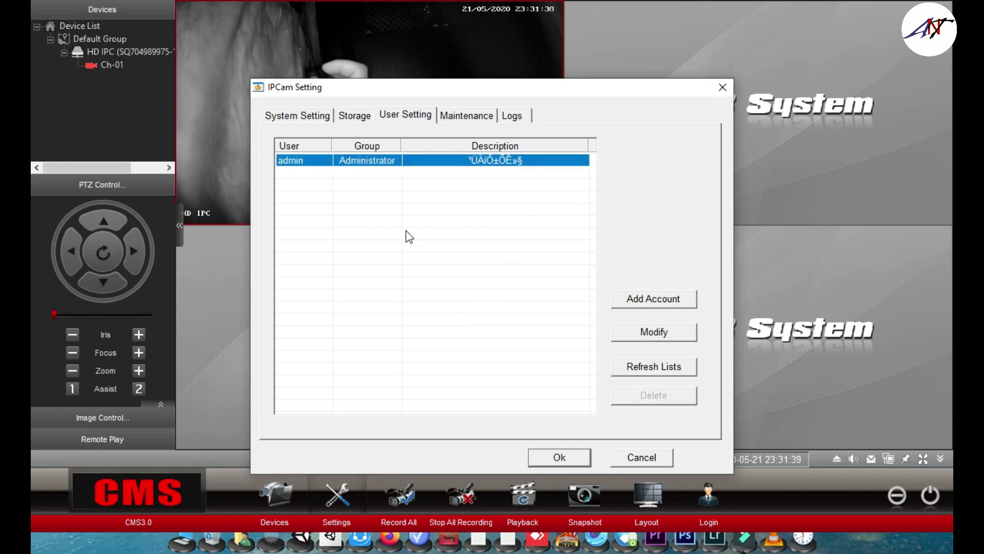
pyautogui.click(667, 333)
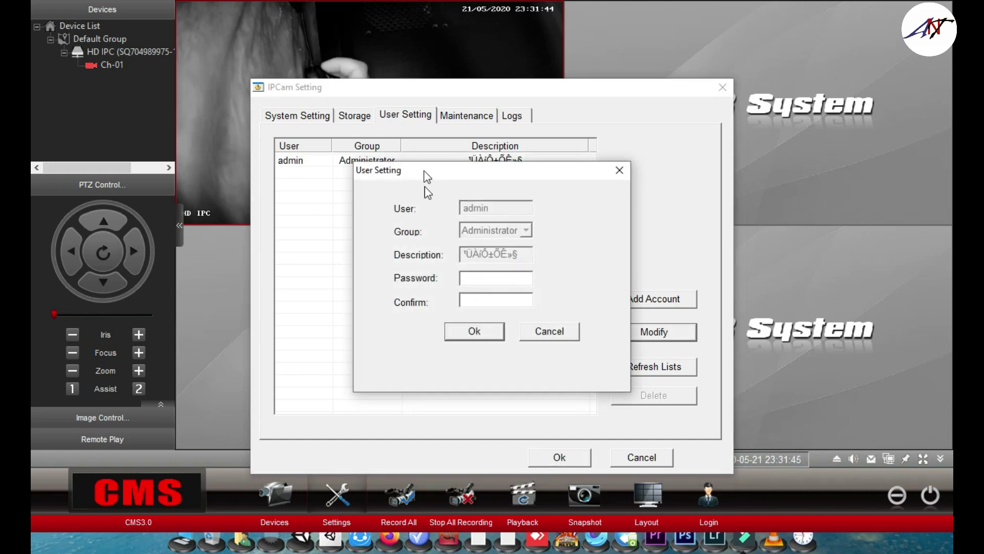
pyautogui.click(547, 332)
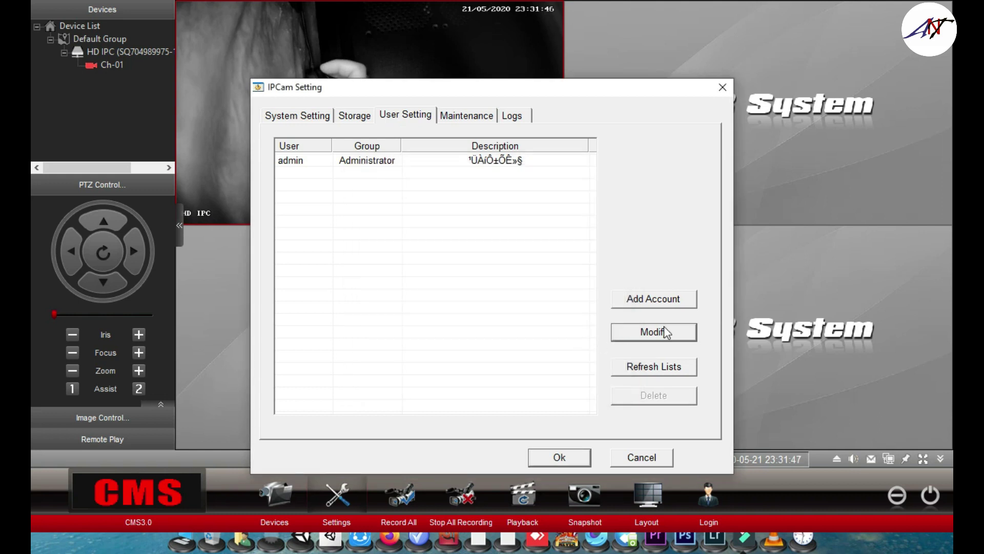
pyautogui.click(661, 302)
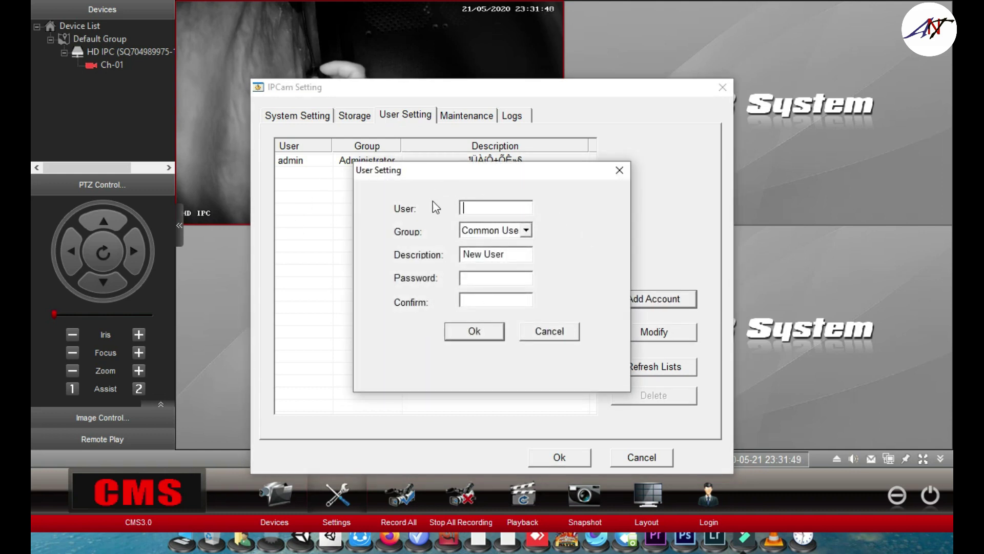
pyautogui.click(619, 171)
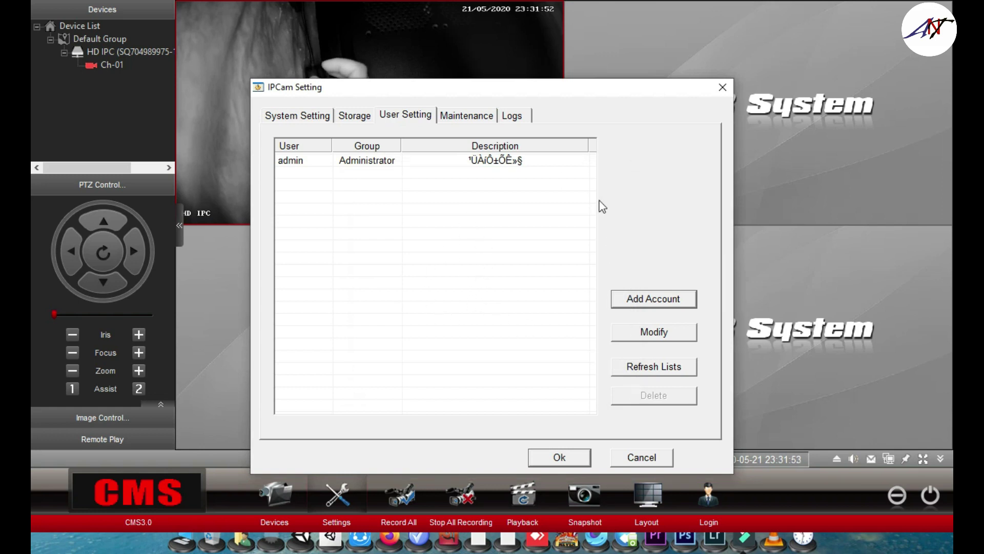
# Review the camera's maintenance settings and the available update methods.
pyautogui.click(457, 117)
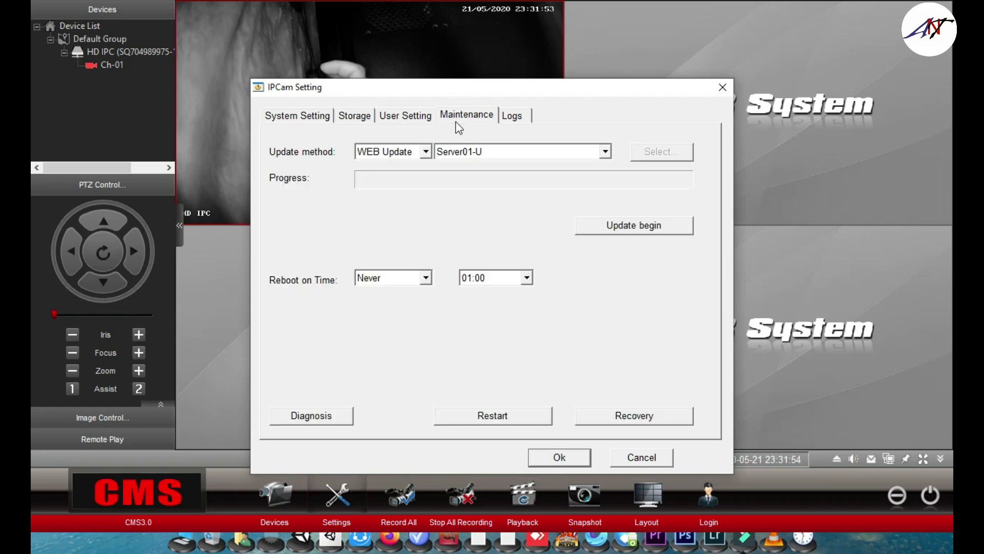
pyautogui.click(426, 152)
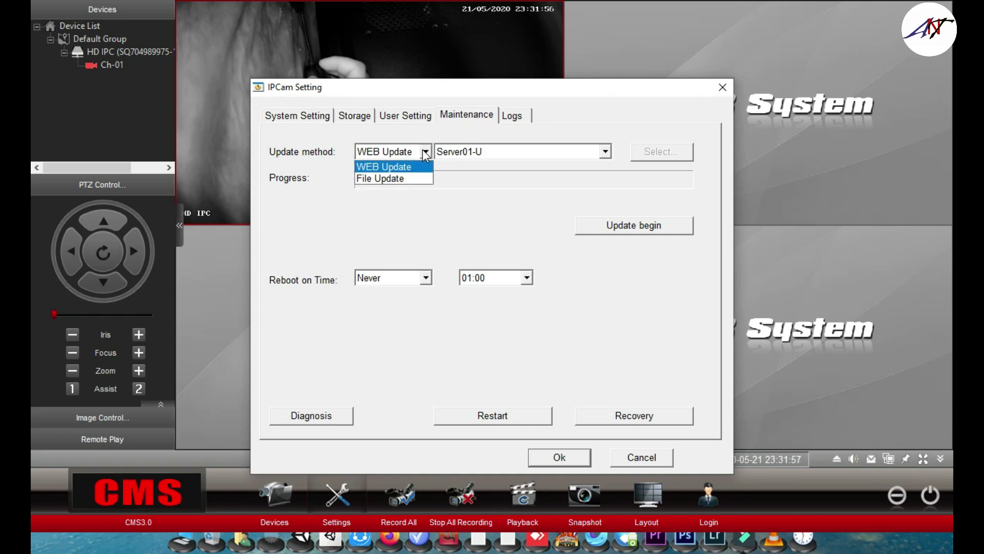
pyautogui.click(425, 152)
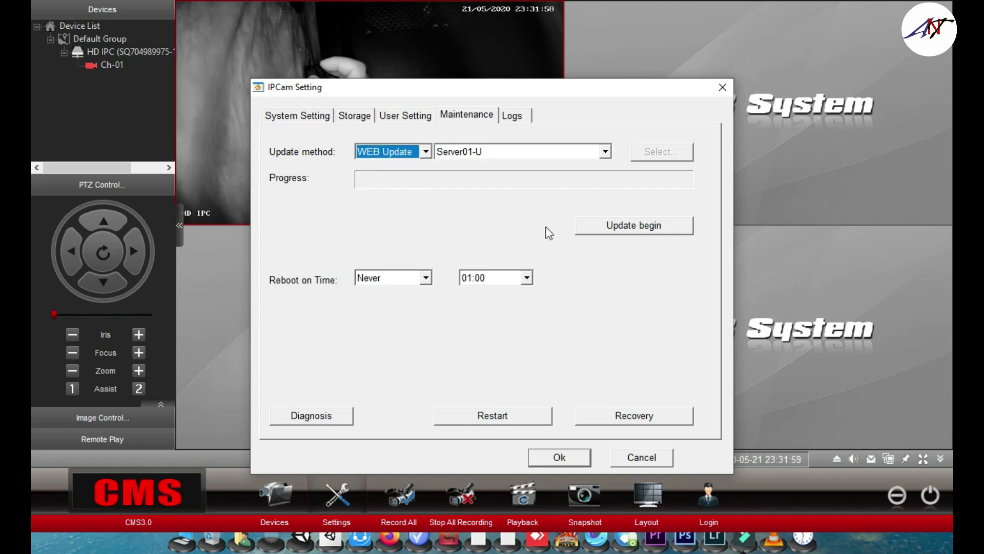
# Look through the camera's log entries and save the system settings.
pyautogui.click(520, 121)
pyautogui.scroll(-15, 521, 121)
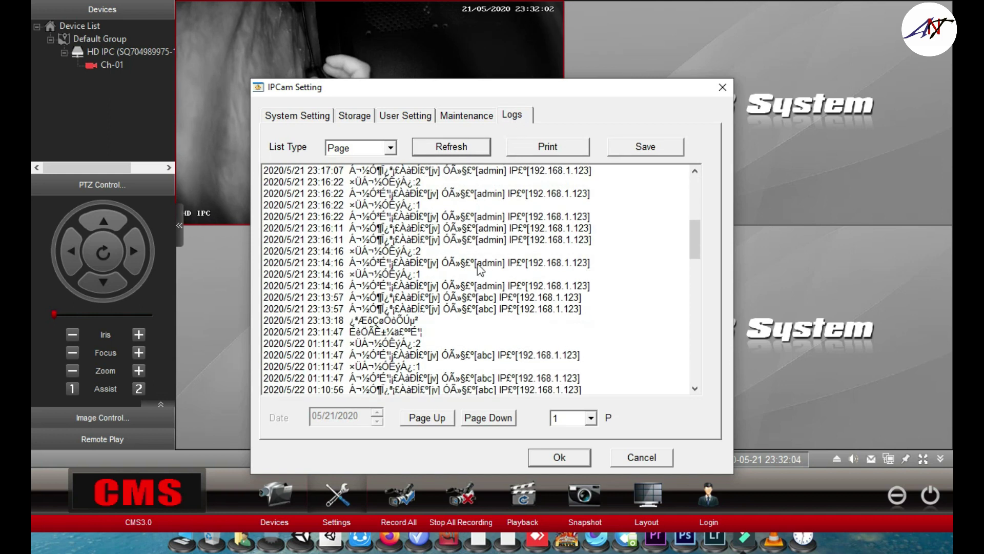
pyautogui.scroll(10, 570, 297)
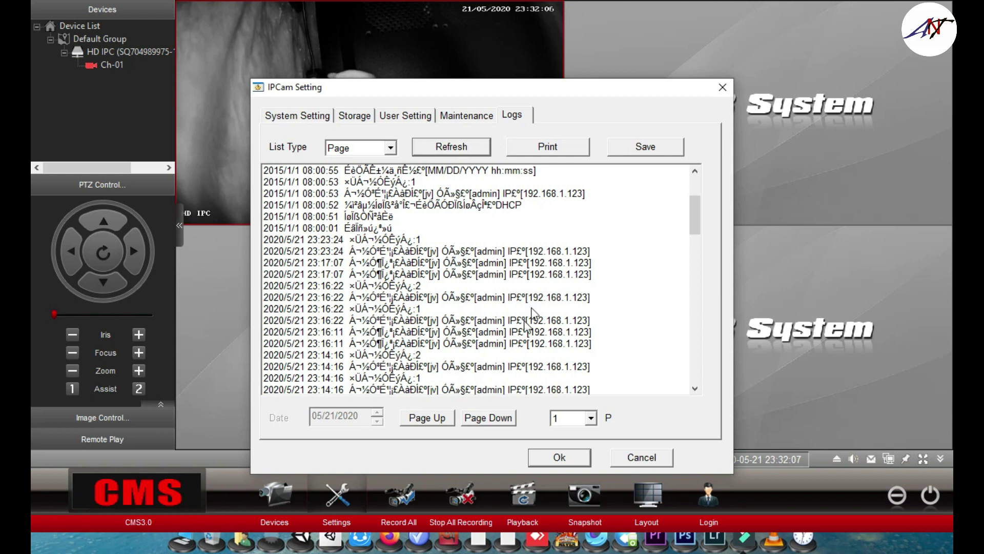
pyautogui.scroll(-1, 524, 266)
pyautogui.scroll(-10, 546, 290)
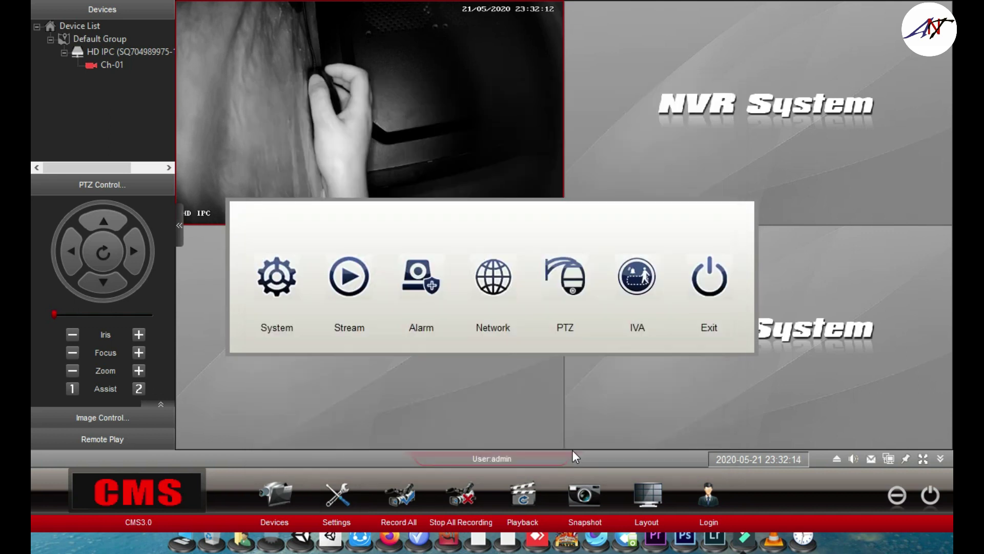
pyautogui.click(564, 456)
# Open the camera's stream settings and examine the resolution options of Video Stream1 and the audio settings.
pyautogui.click(344, 280)
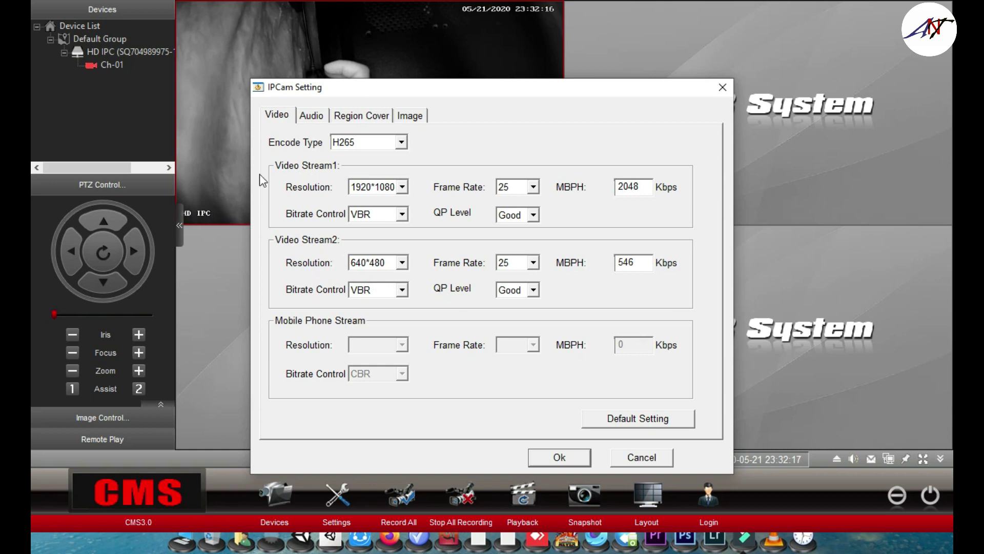
pyautogui.click(403, 187)
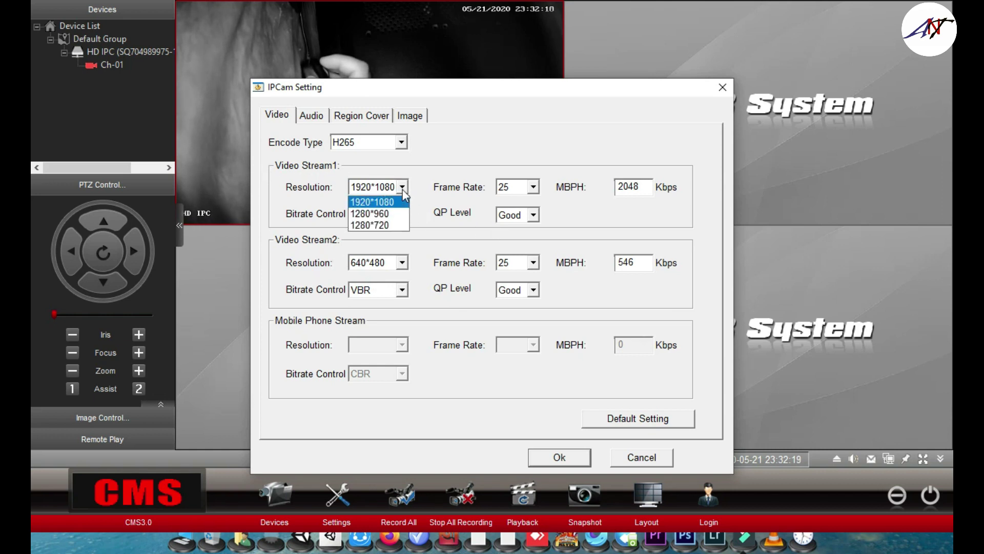
pyautogui.click(404, 190)
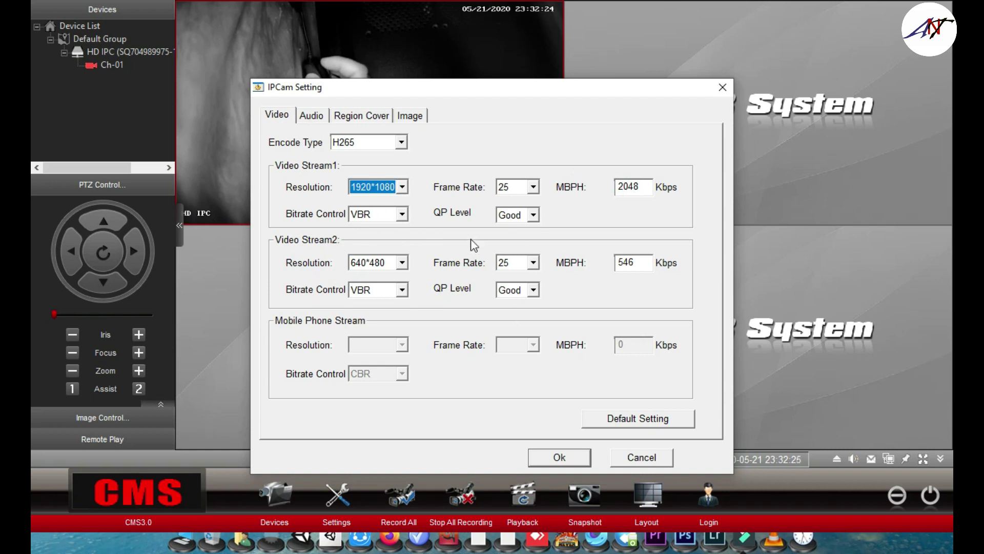
pyautogui.click(313, 118)
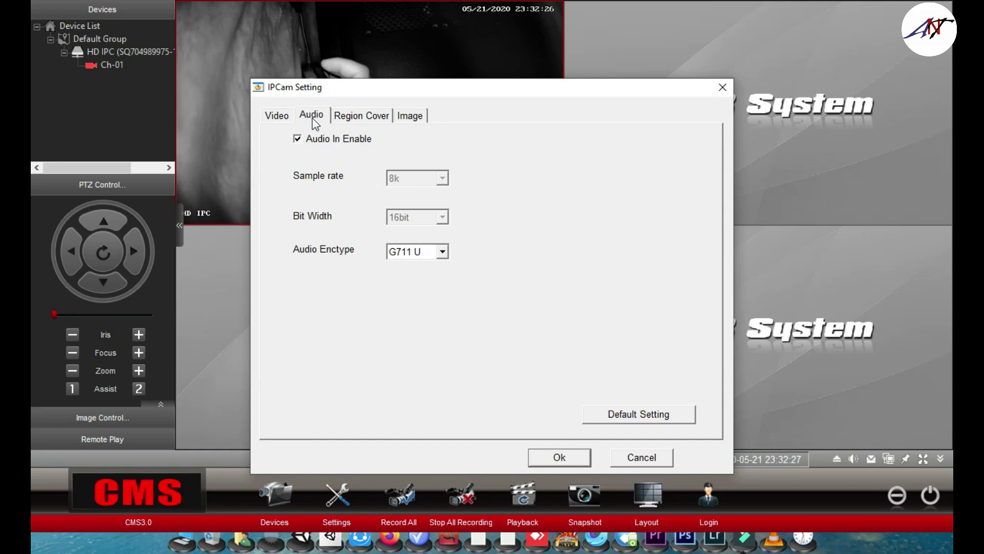
# Draw a private area over the hand in the Region Cover image and disable the private area option.
pyautogui.click(367, 118)
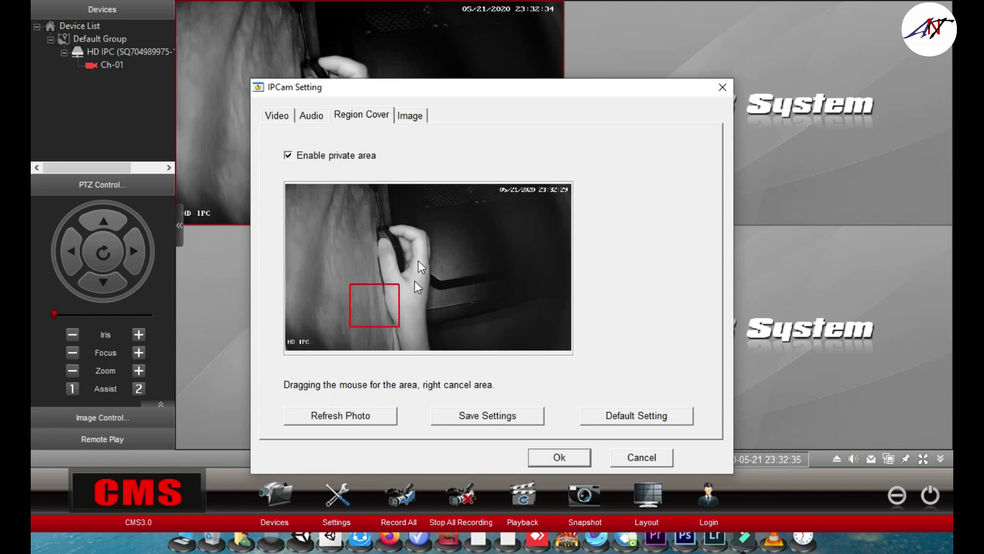
pyautogui.moveTo(352, 208); pyautogui.dragTo(456, 331)
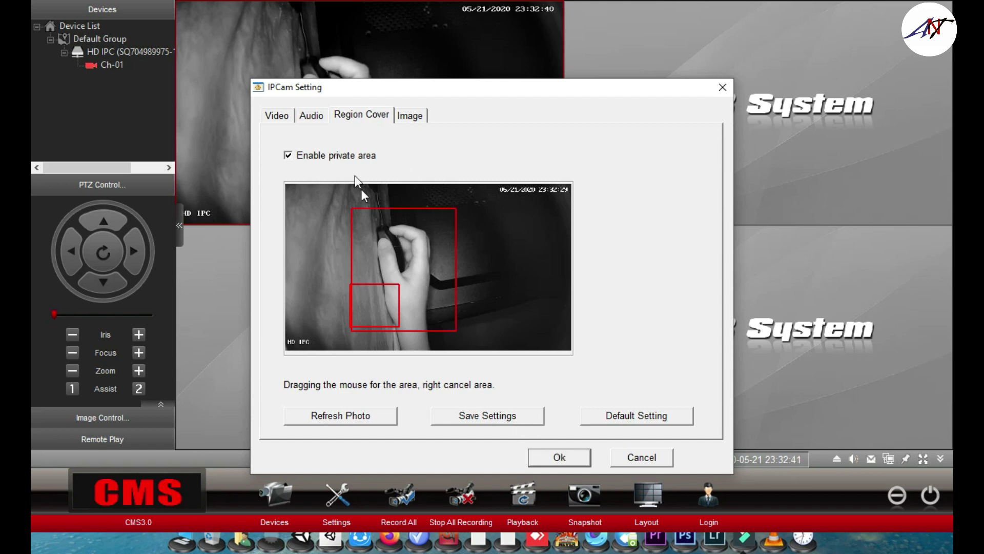
pyautogui.click(289, 156)
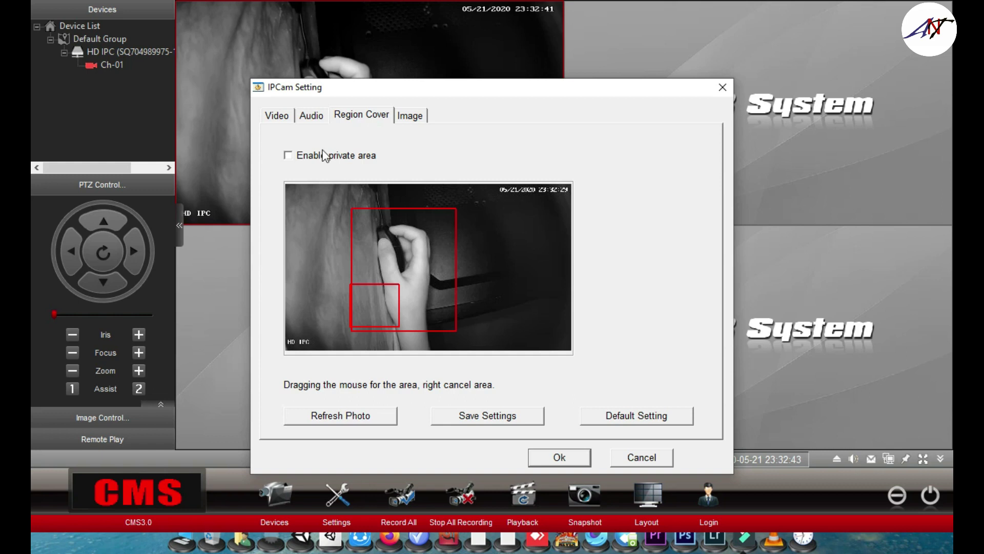
# Open the camera's image settings and lower the contrast to 0 and the brightness to 23.
pyautogui.click(410, 116)
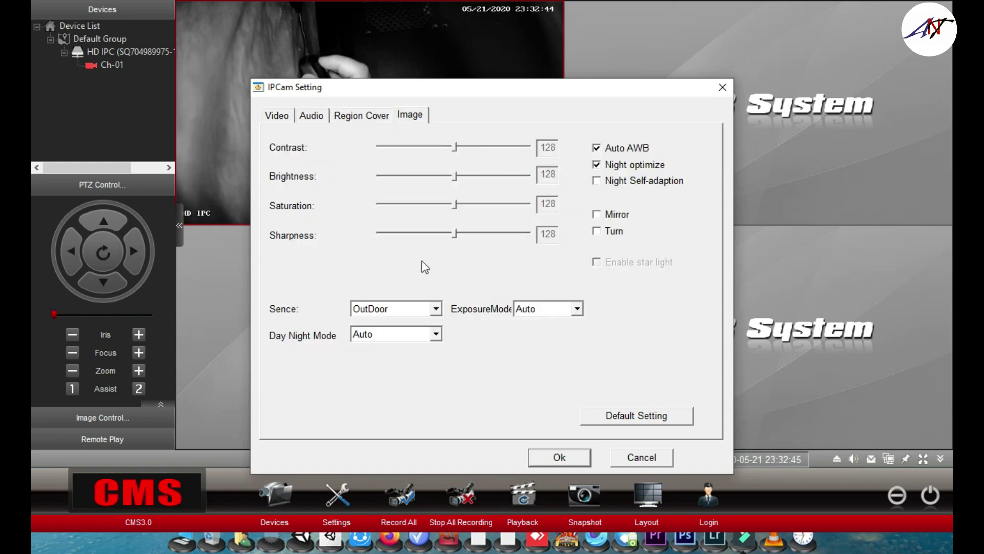
pyautogui.moveTo(445, 85); pyautogui.dragTo(608, 95)
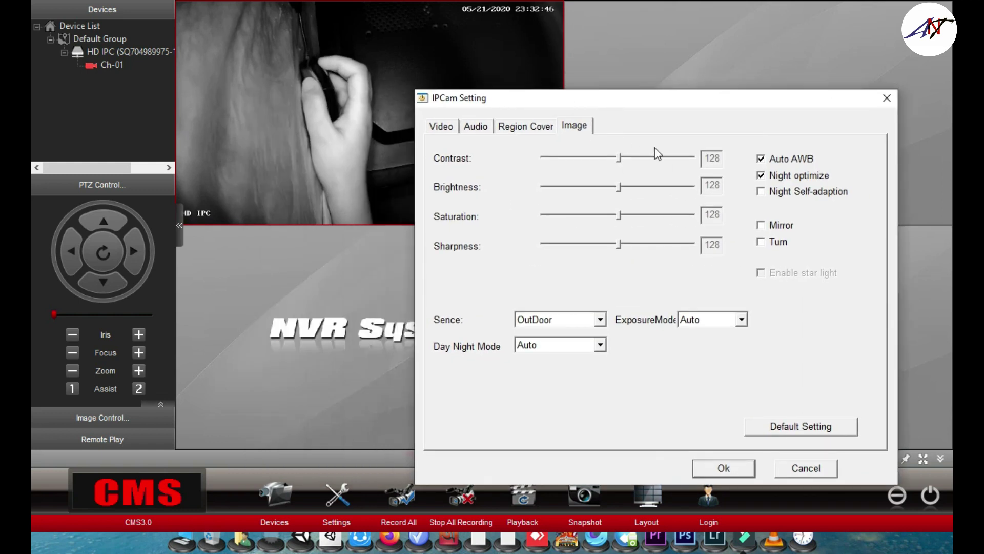
pyautogui.moveTo(619, 161); pyautogui.dragTo(538, 161)
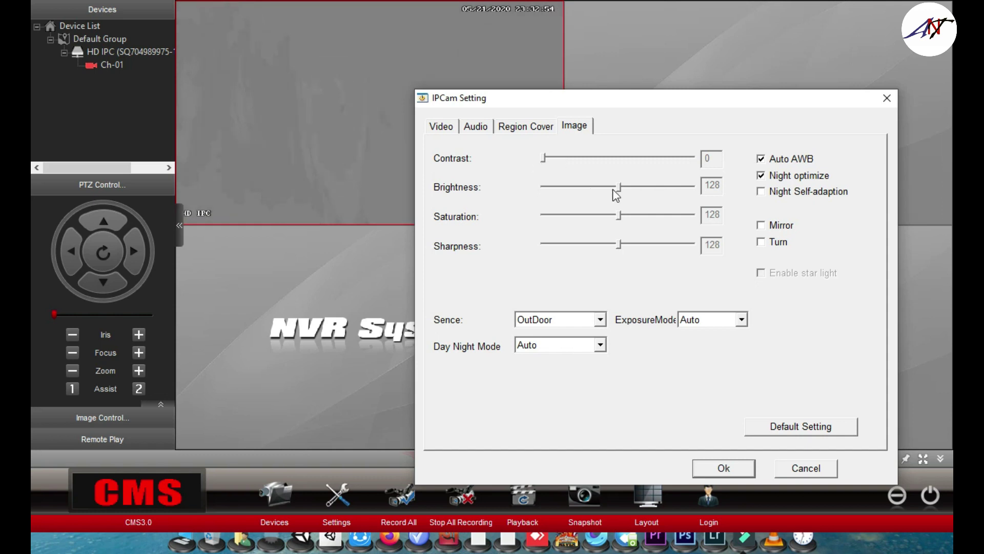
pyautogui.moveTo(619, 188); pyautogui.dragTo(557, 198)
# Raise the camera image's brightness to 74 and its contrast to 204 while keeping the live feed in view.
pyautogui.moveTo(522, 98); pyautogui.dragTo(425, 231)
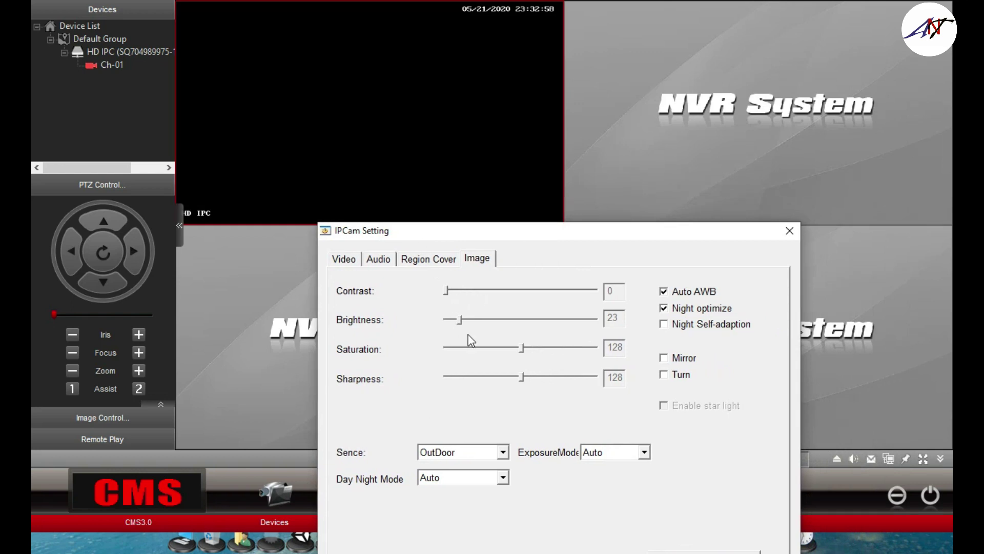
pyautogui.moveTo(461, 320); pyautogui.dragTo(485, 329)
pyautogui.click(509, 290)
pyautogui.click(523, 293)
pyautogui.click(547, 291)
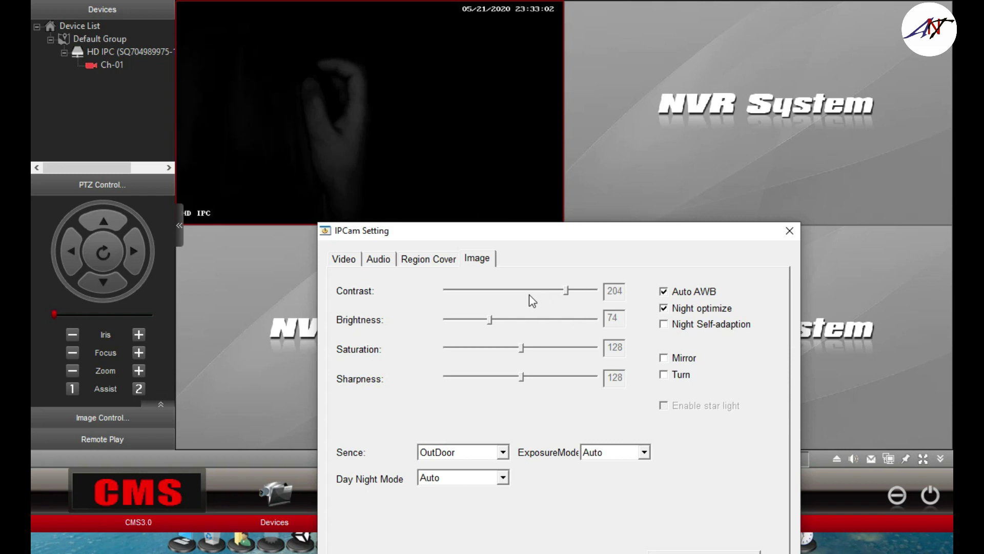
pyautogui.moveTo(524, 234); pyautogui.dragTo(627, 84)
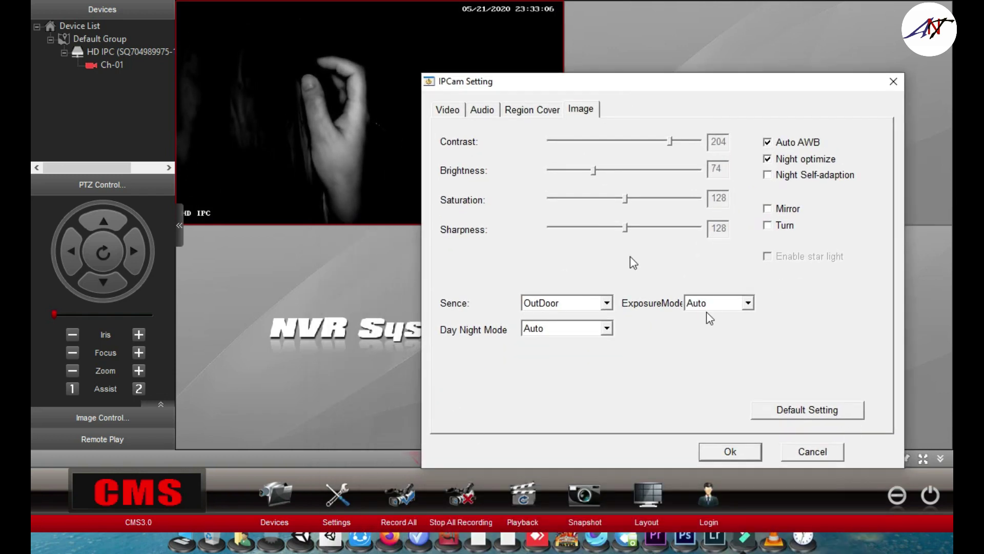
# Set the image scene to Default and the day/night mode to Always Color, keeping the live feed uncovered.
pyautogui.click(607, 304)
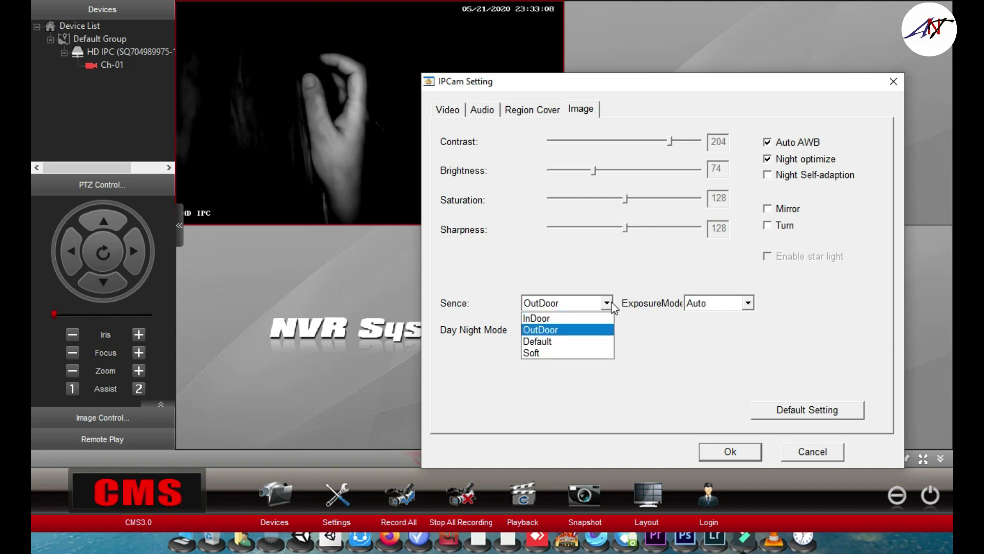
pyautogui.click(574, 342)
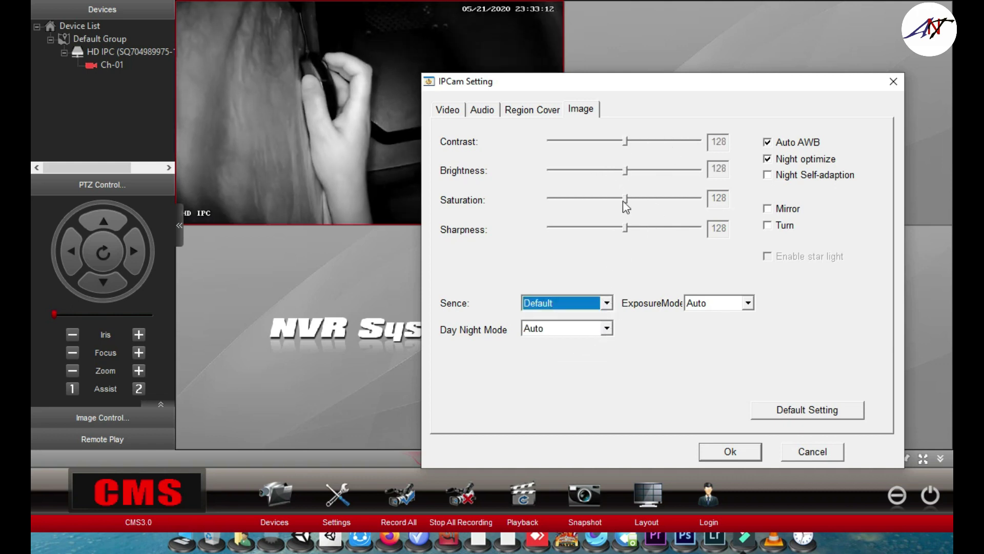
pyautogui.click(607, 328)
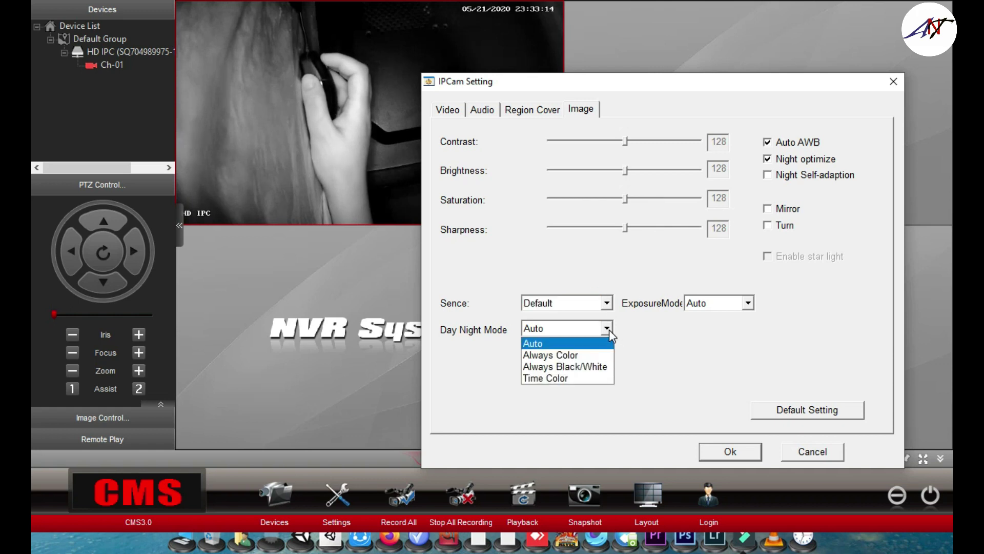
pyautogui.click(567, 356)
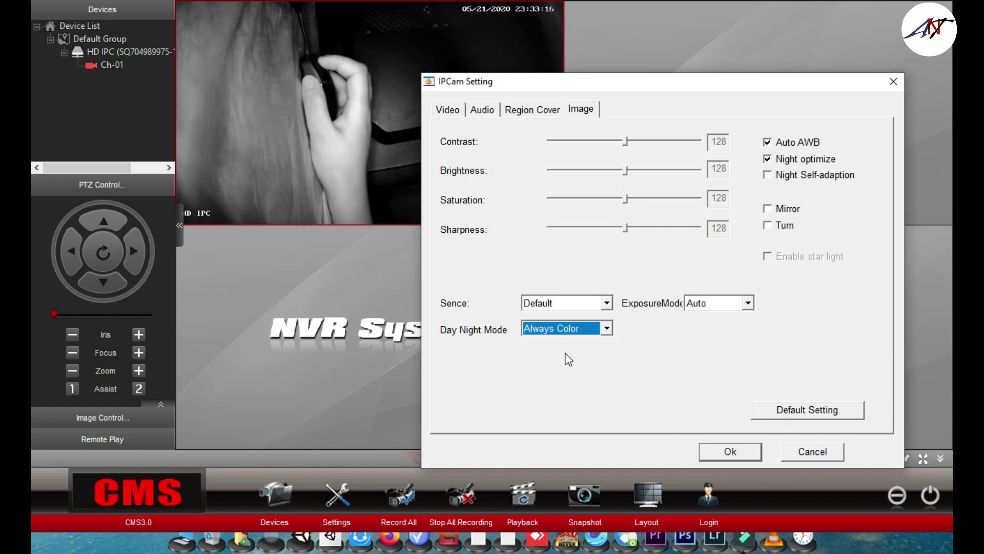
pyautogui.moveTo(541, 83); pyautogui.dragTo(623, 146)
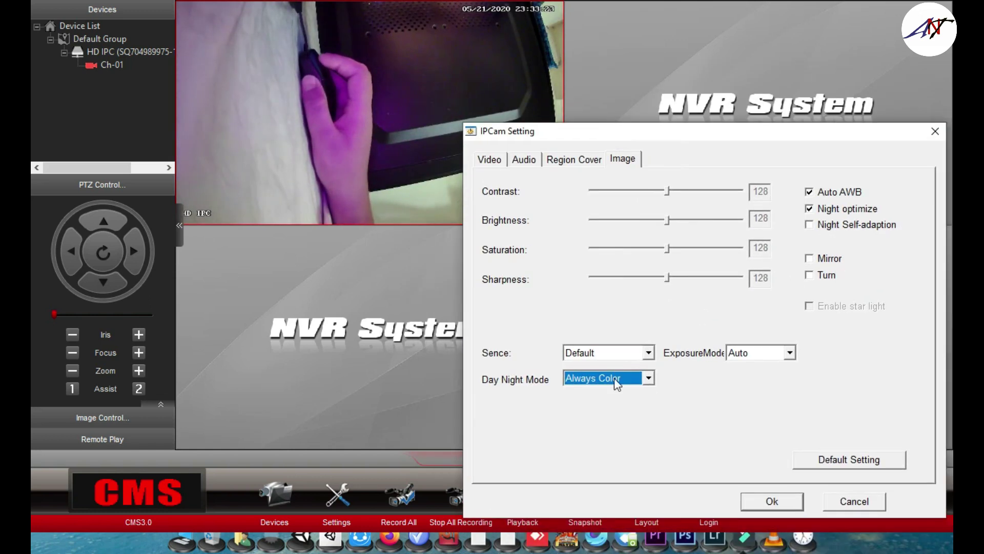
# Try the Time Color day/night mode and return the mode to Auto.
pyautogui.click(653, 376)
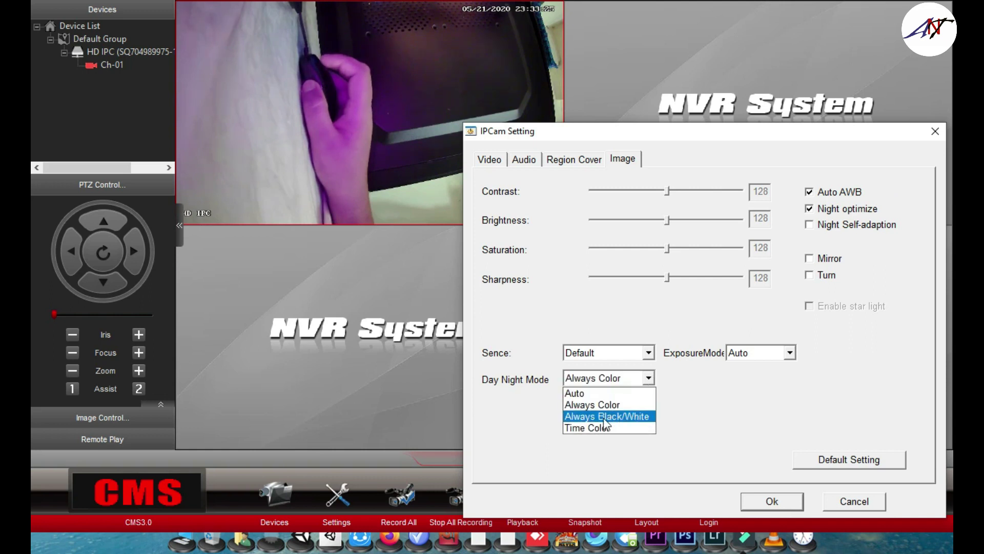
pyautogui.click(579, 429)
pyautogui.click(578, 429)
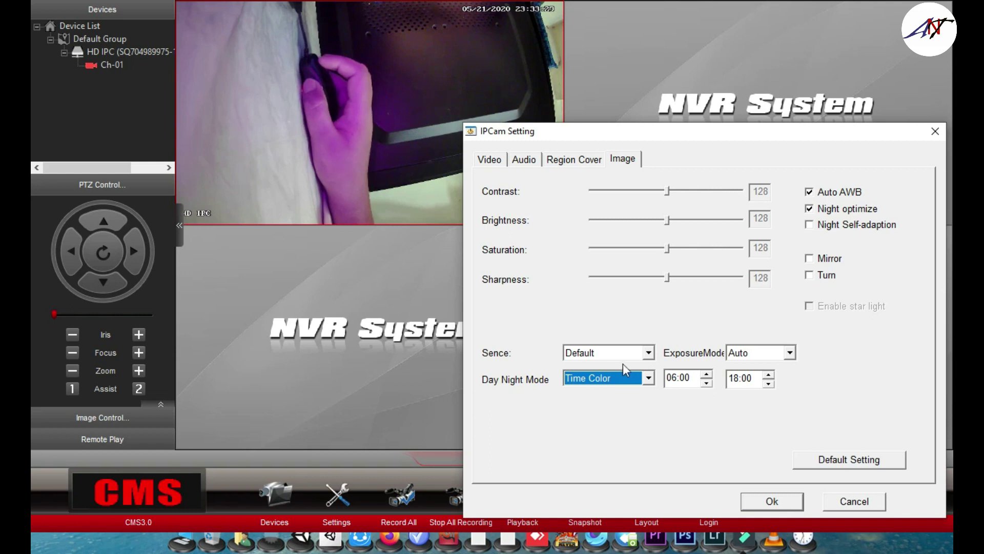
pyautogui.click(650, 380)
pyautogui.click(608, 388)
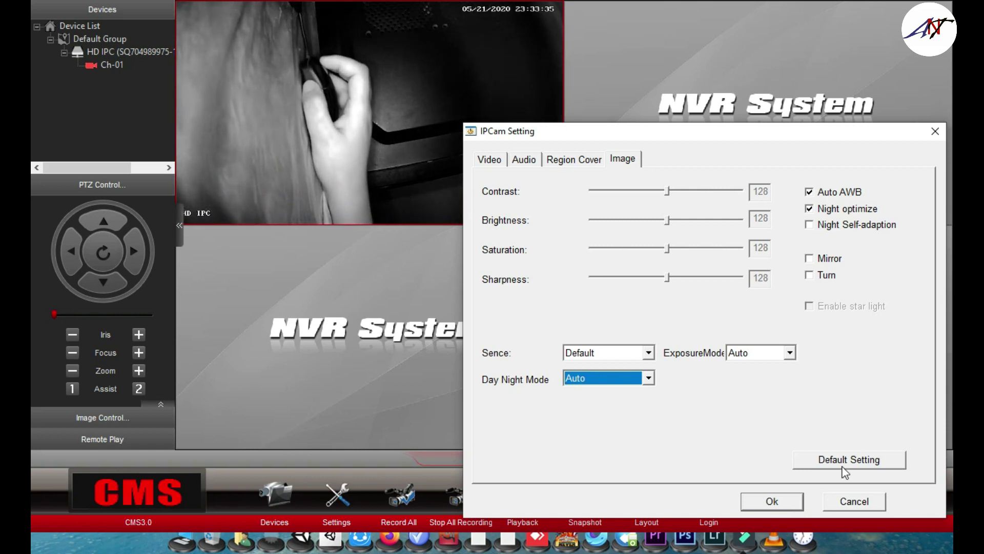
# Try the Mirror and Turn options on the camera image and disable both again.
pyautogui.click(810, 259)
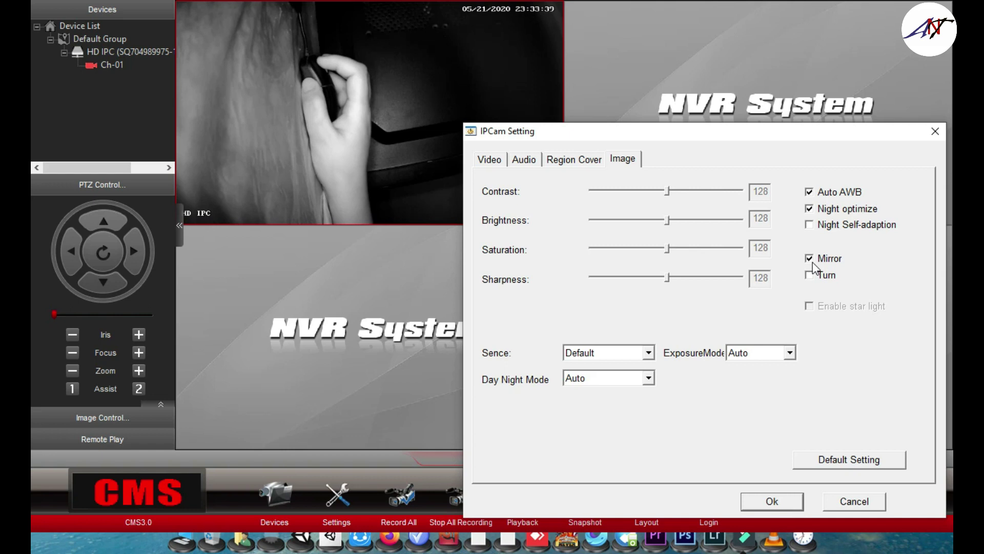
pyautogui.click(810, 259)
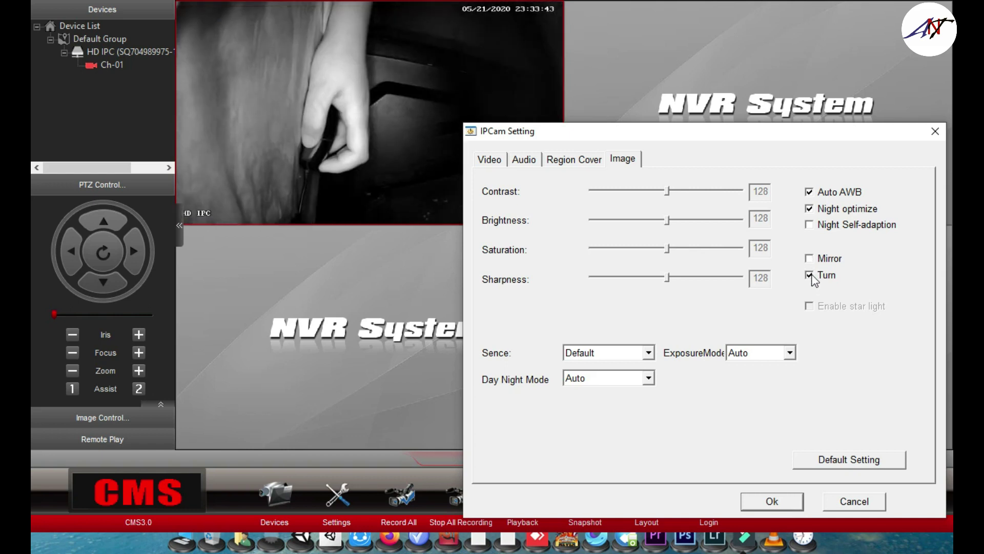
pyautogui.click(809, 262)
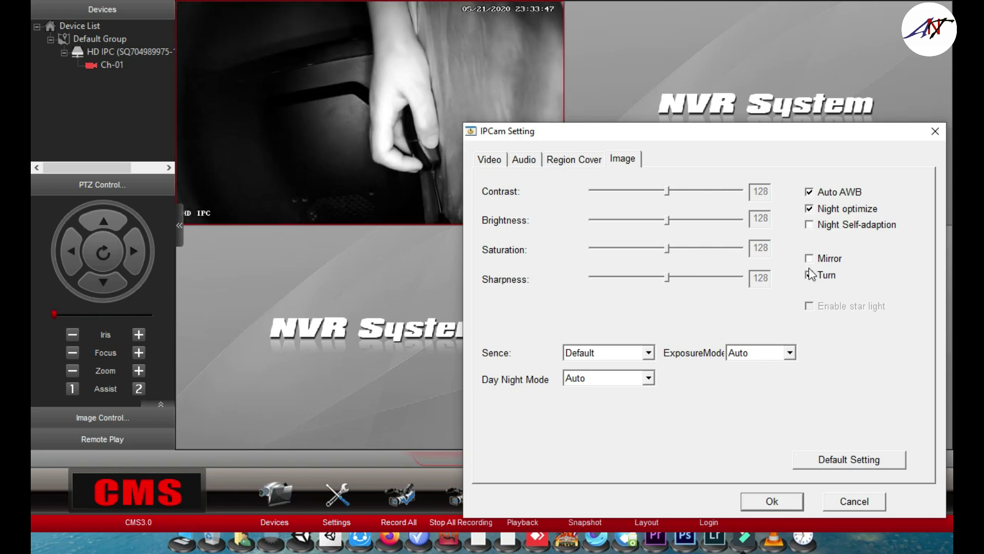
pyautogui.click(808, 277)
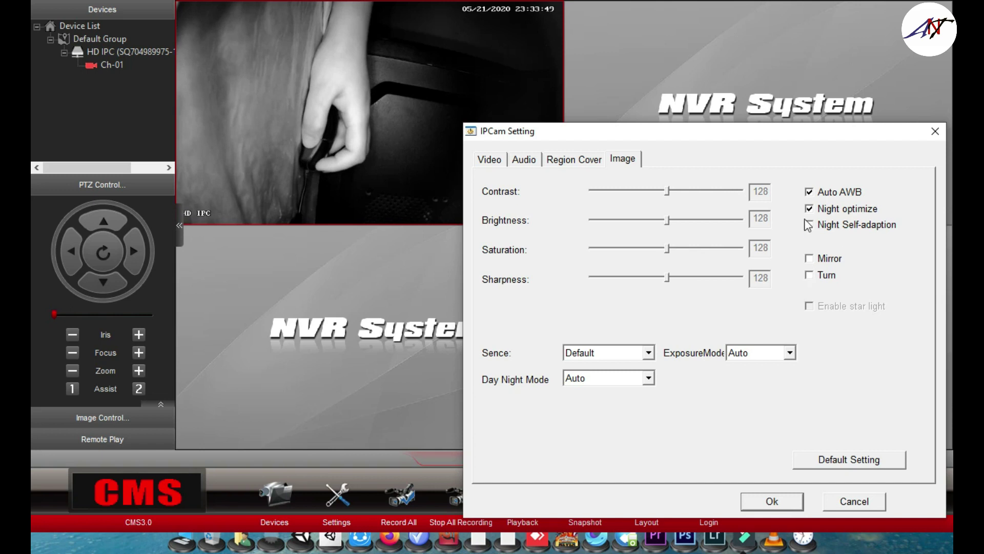
# Restore the default image settings and save the camera's stream settings.
pyautogui.click(870, 461)
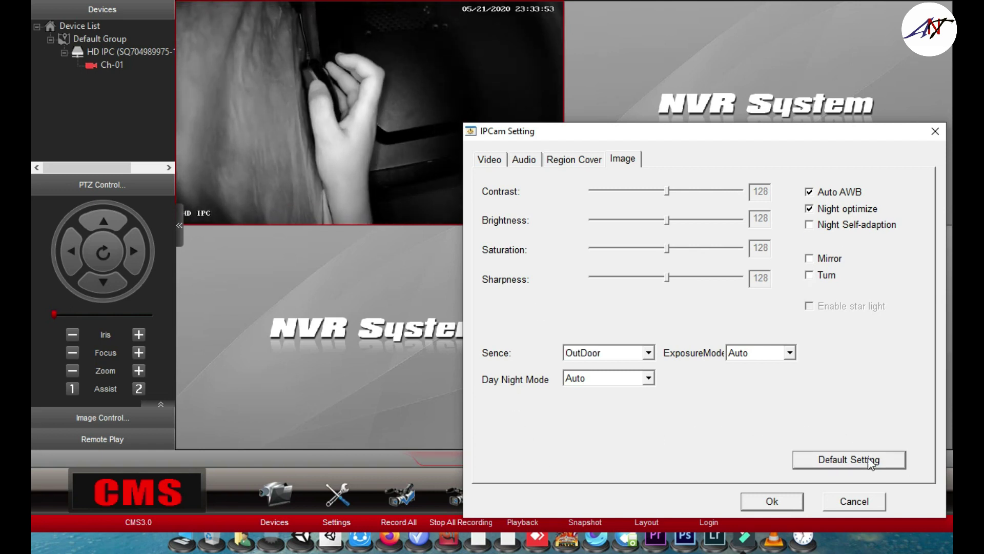
pyautogui.click(760, 498)
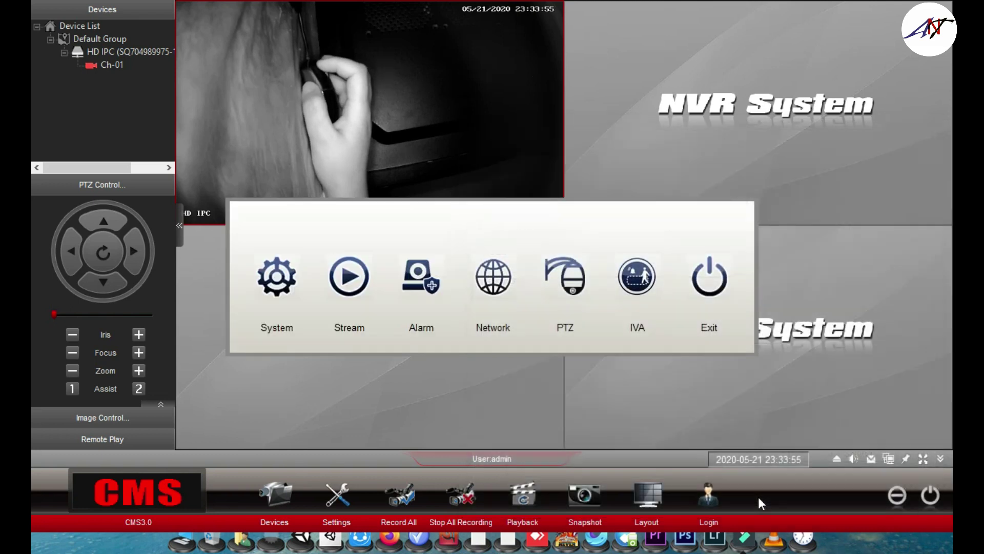
# Draw a motion detection area over the hand in the camera's alarm settings and enable motion detection.
pyautogui.click(414, 286)
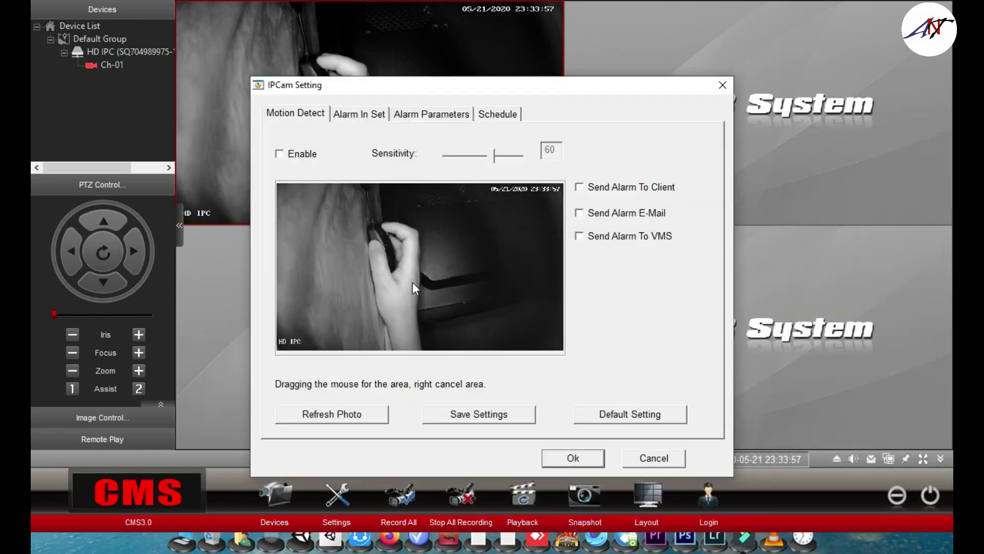
pyautogui.moveTo(348, 231); pyautogui.dragTo(440, 327)
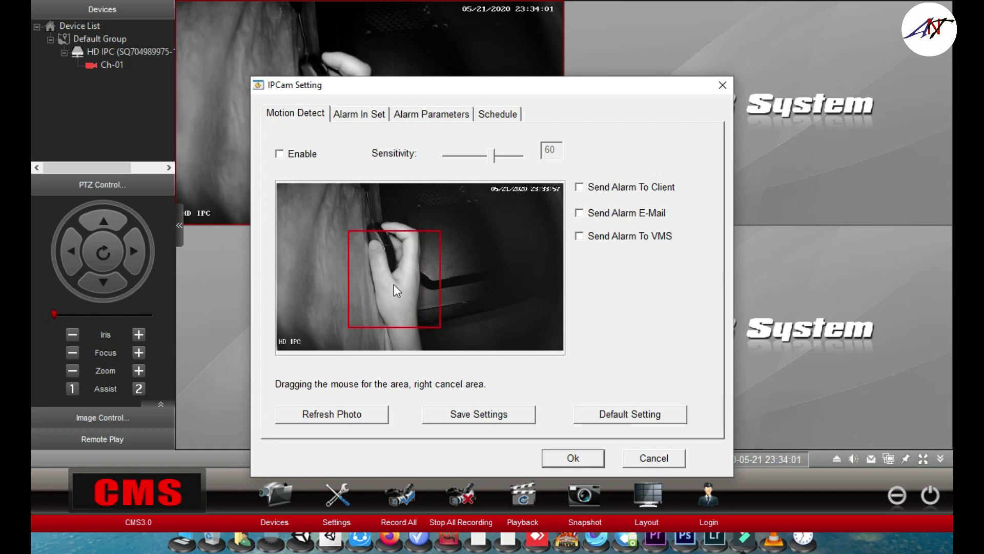
pyautogui.click(291, 159)
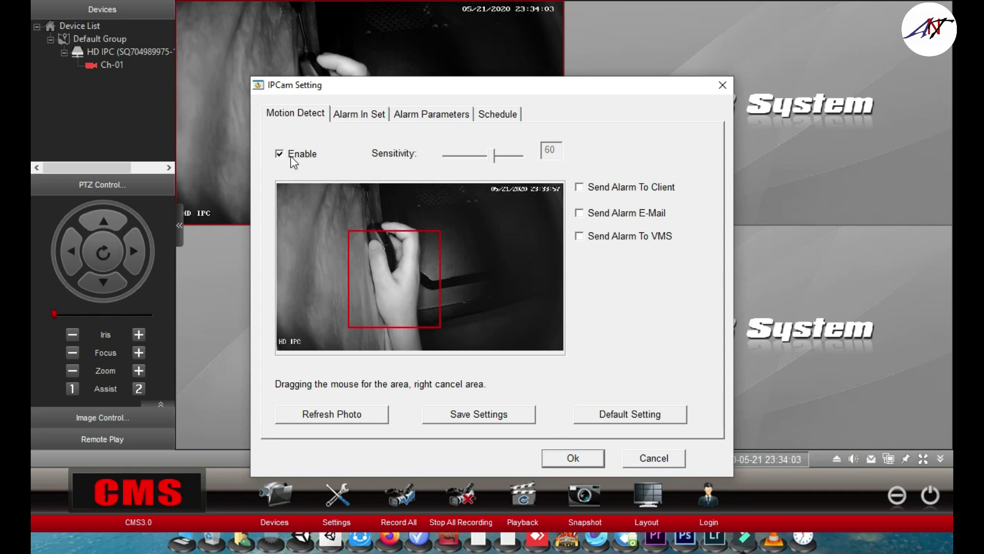
# Enable the camera's alarm input, keeping Alarm To Mail selected.
pyautogui.click(352, 116)
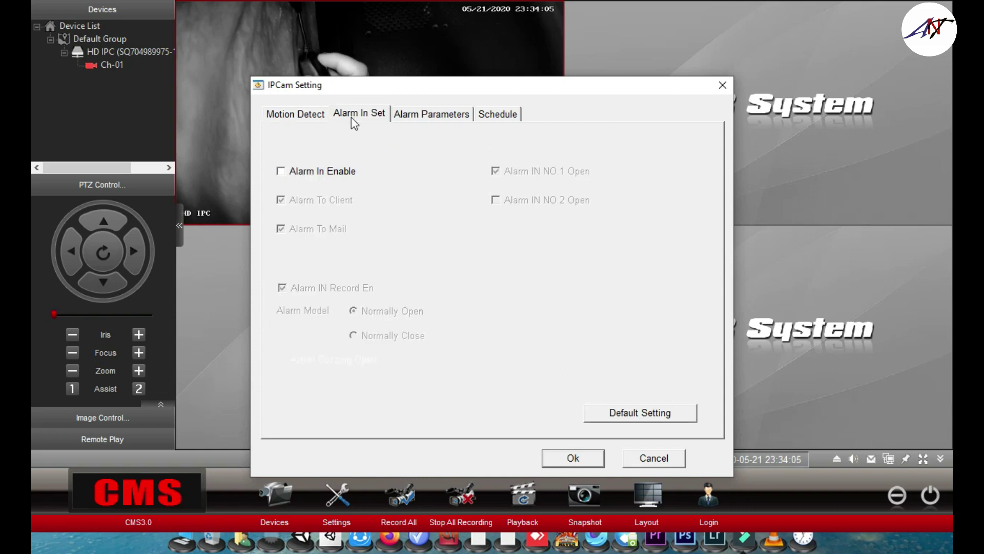
pyautogui.click(290, 174)
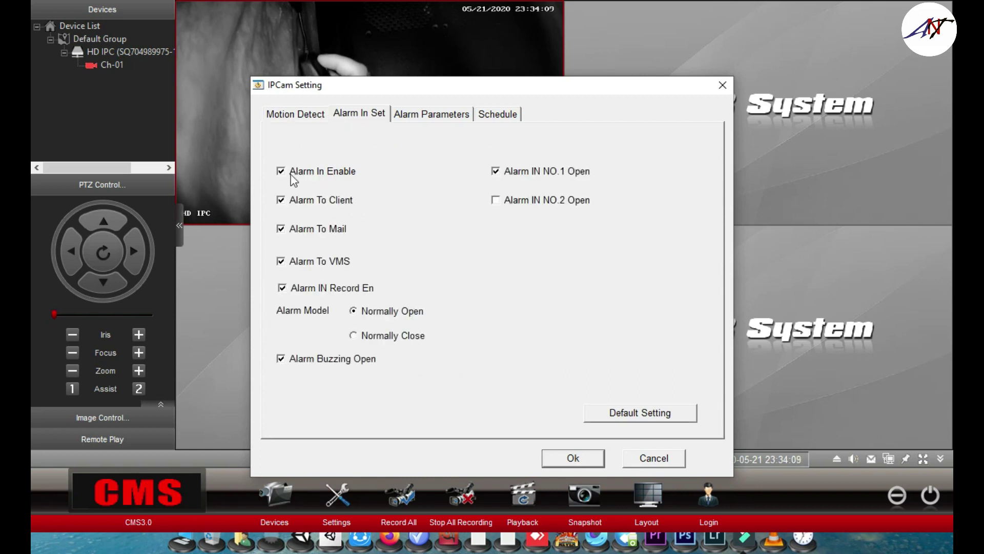
pyautogui.click(281, 228)
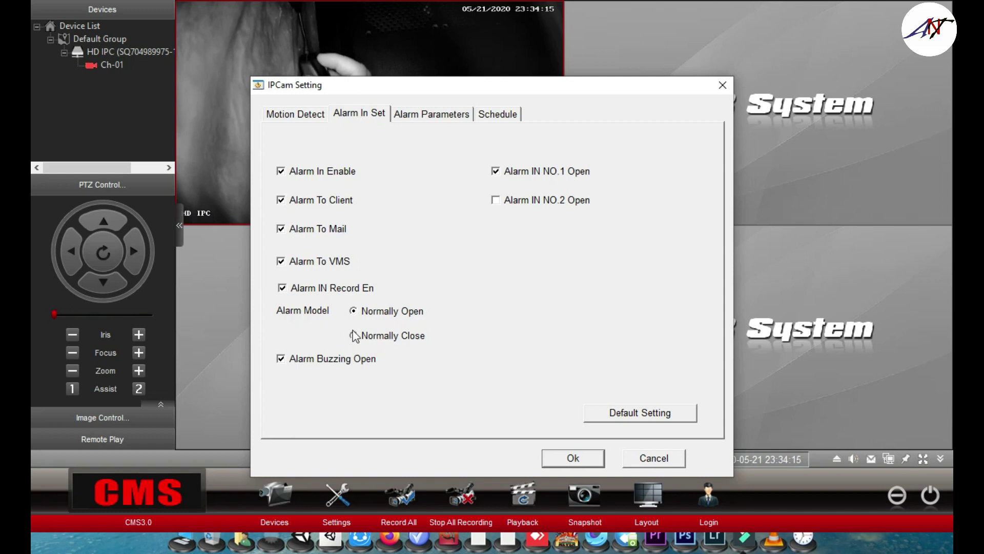
# Review the alarm parameters with the e-mail setup and the capture schedule, and save the alarm settings.
pyautogui.click(442, 116)
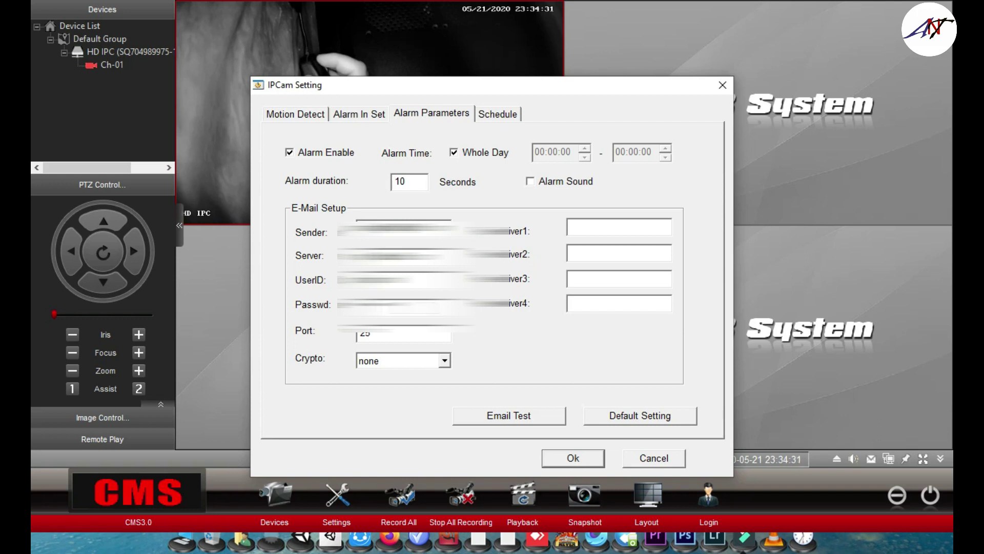
pyautogui.click(491, 124)
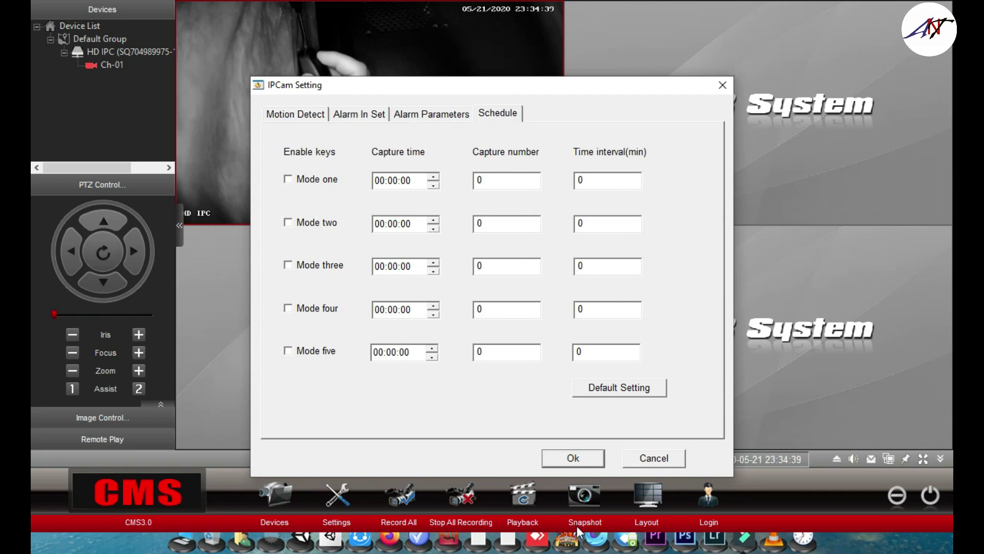
pyautogui.click(574, 458)
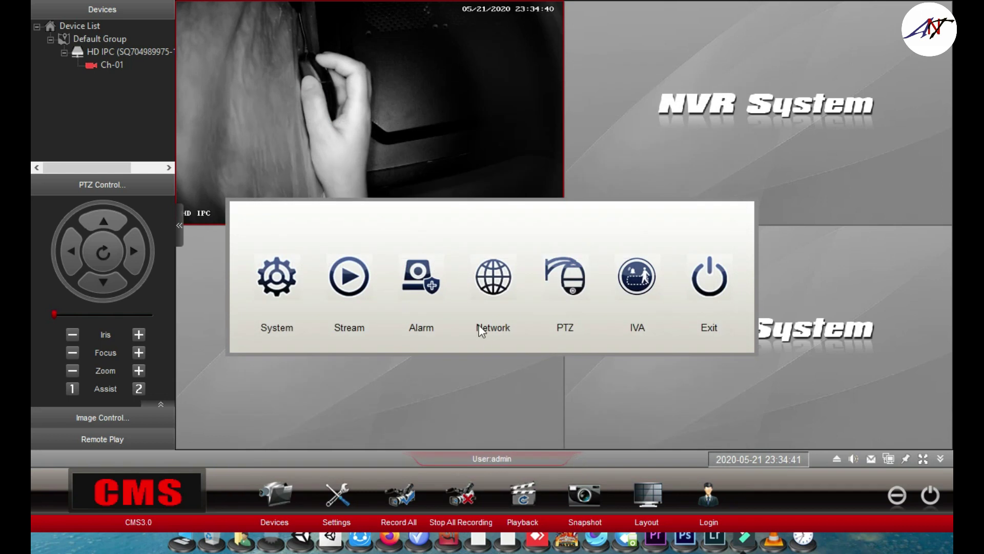
# Examine the camera's network type, address information and connection status, and confirm the network settings.
pyautogui.click(498, 283)
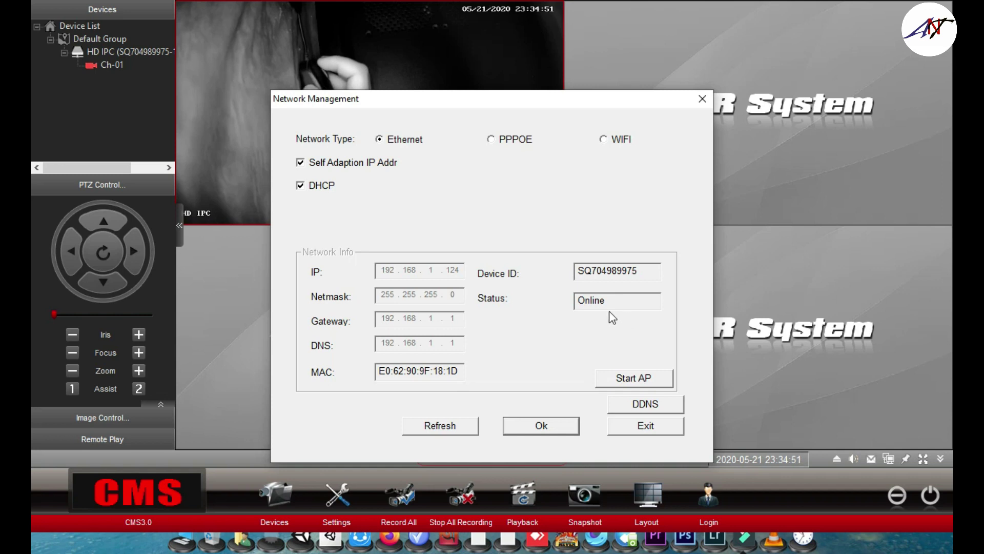
pyautogui.moveTo(639, 300); pyautogui.dragTo(545, 296)
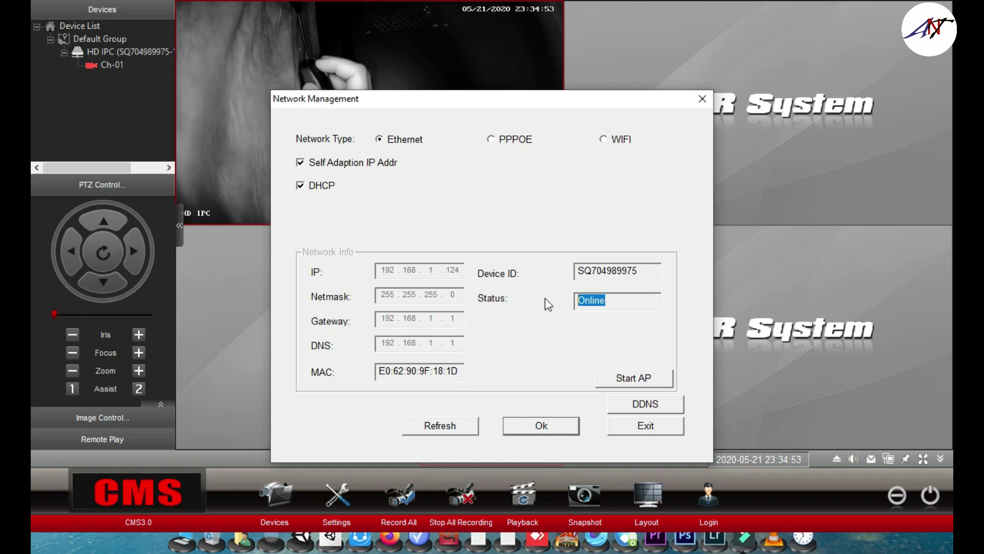
pyautogui.moveTo(628, 305); pyautogui.dragTo(560, 318)
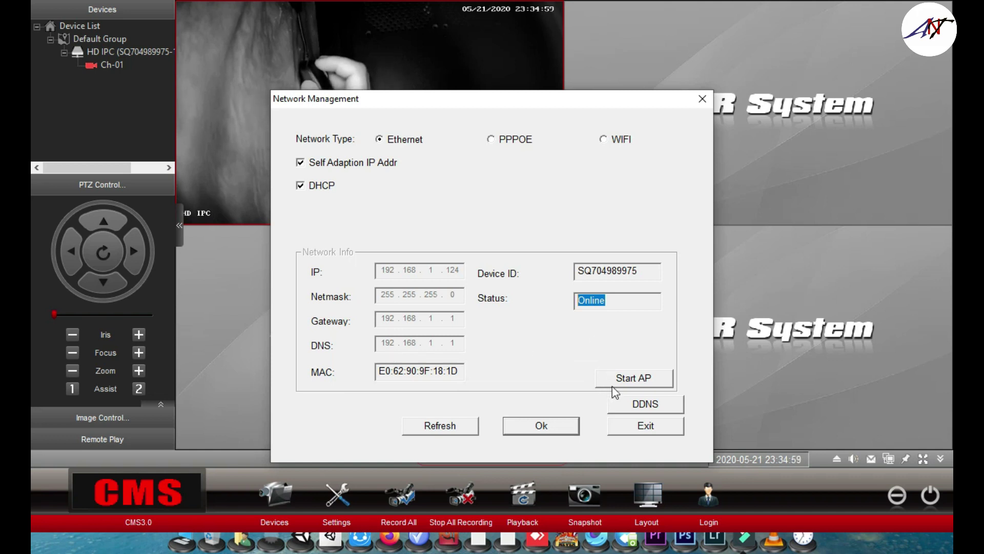
pyautogui.click(554, 430)
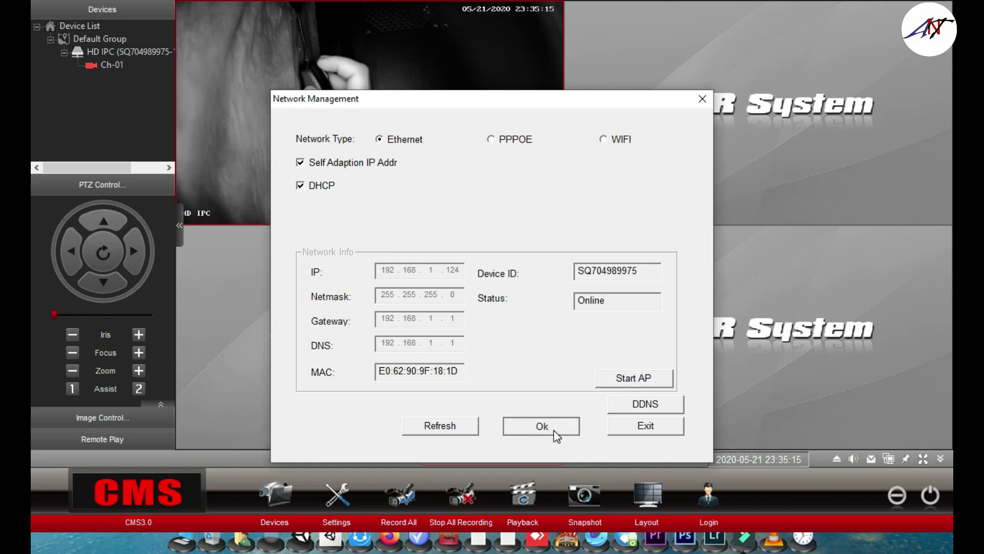
# Examine the camera's PTZ settings for presets, patrol, watch and assist, and close them.
pyautogui.click(564, 287)
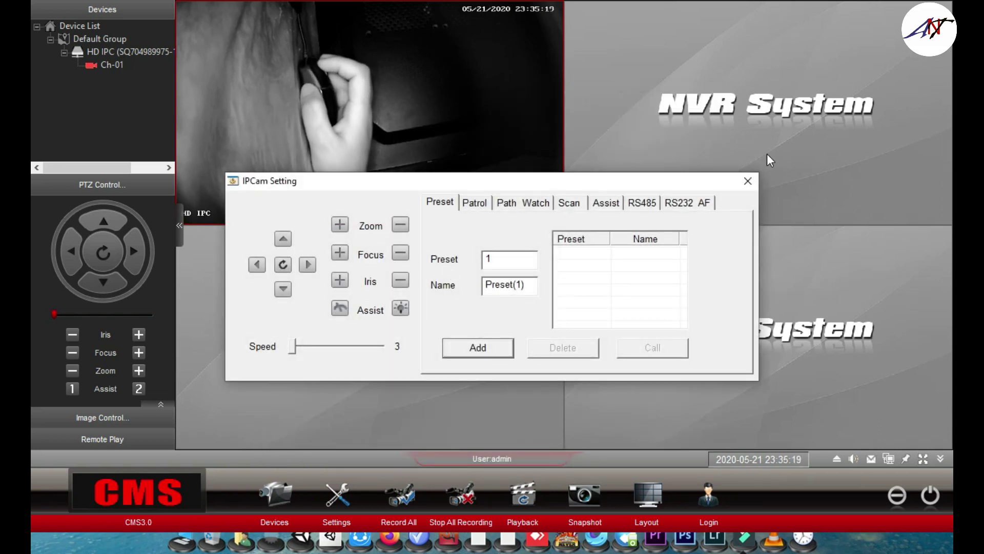
pyautogui.click(489, 209)
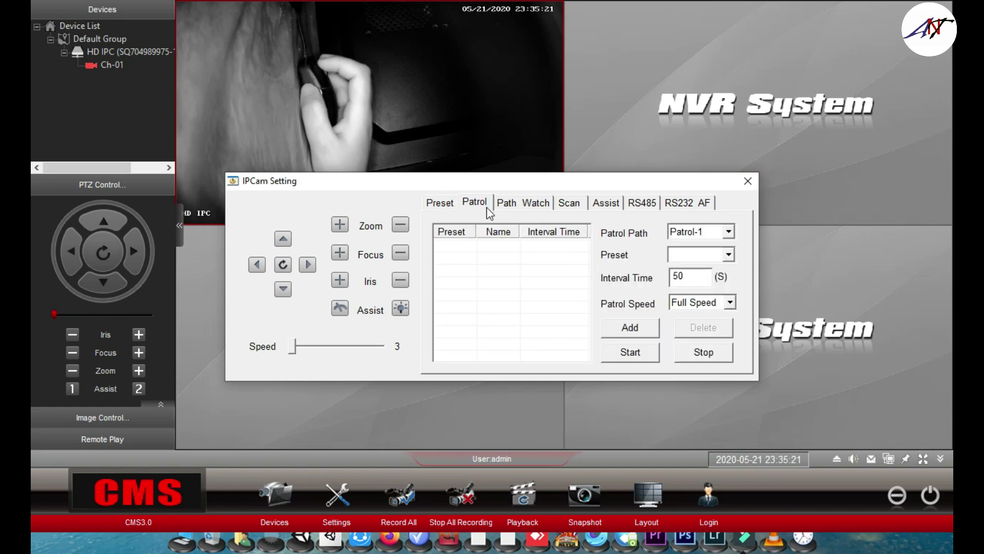
pyautogui.click(534, 205)
pyautogui.click(602, 205)
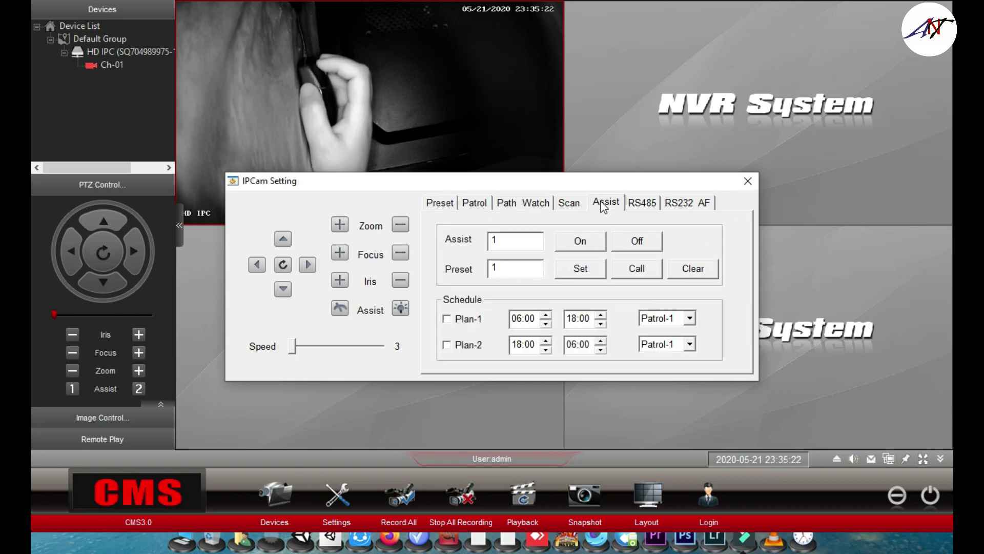
pyautogui.click(747, 181)
# Try to open the camera's IVA image analysis settings and exit the remote camera settings.
pyautogui.click(634, 290)
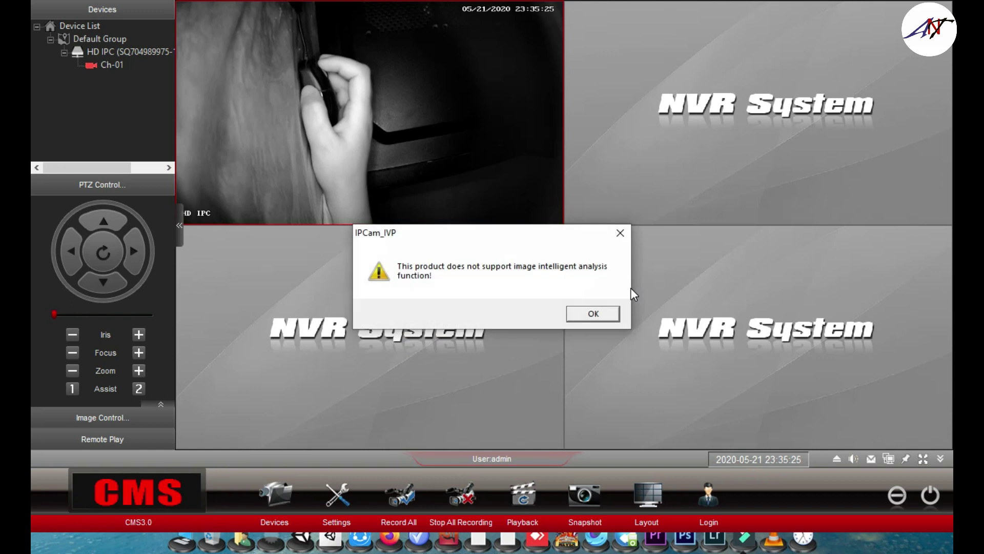
pyautogui.click(603, 314)
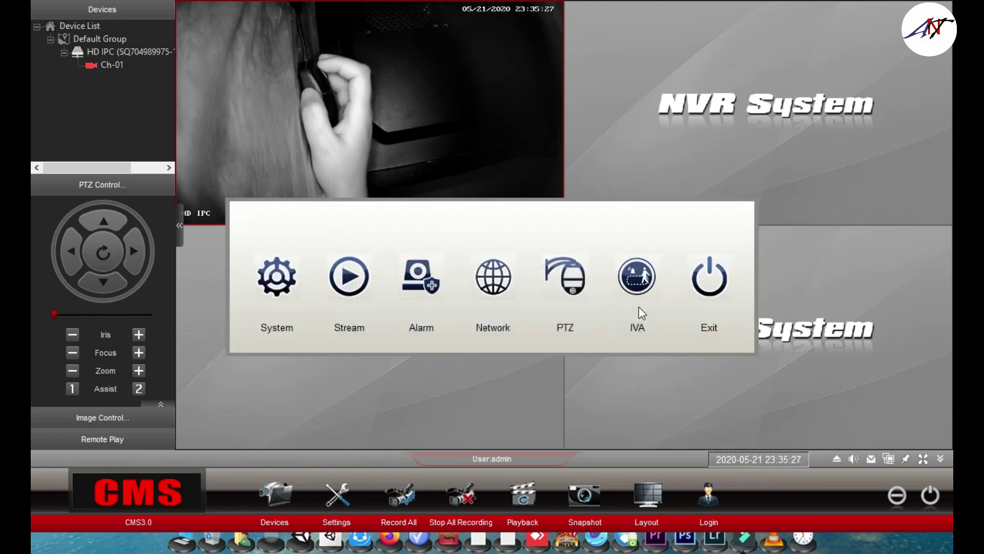
pyautogui.click(713, 276)
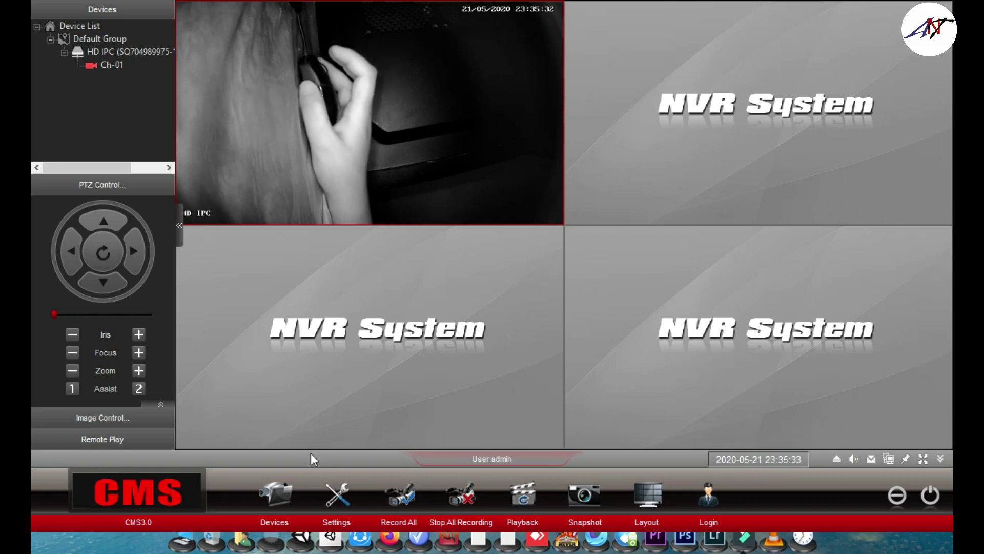
# Start and stop recording on all channels, and open the recording playback.
pyautogui.click(399, 497)
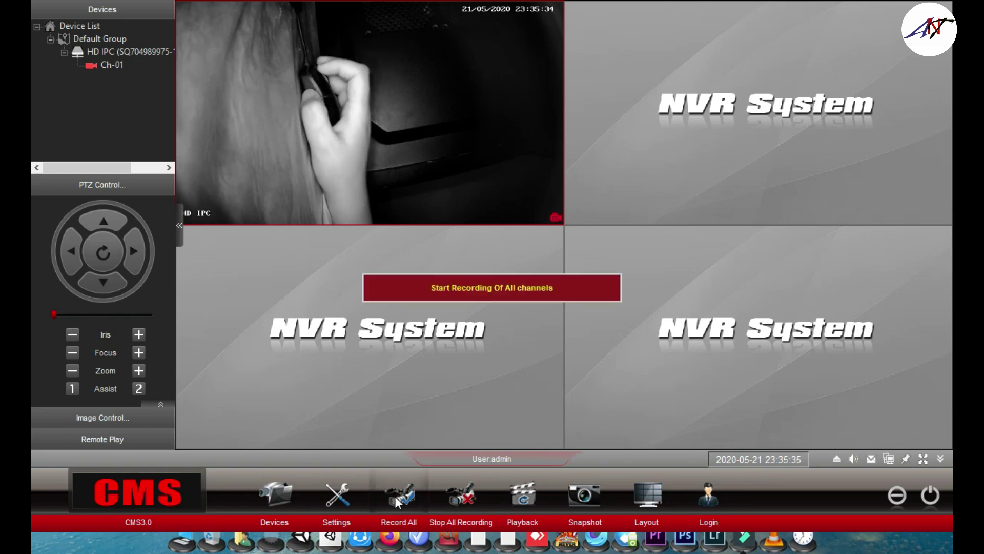
pyautogui.click(469, 500)
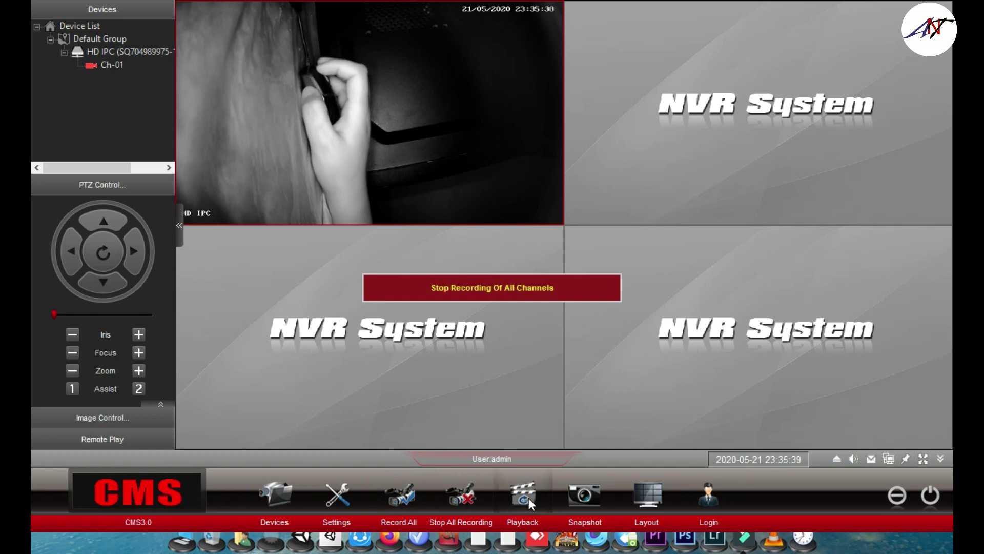
pyautogui.click(528, 497)
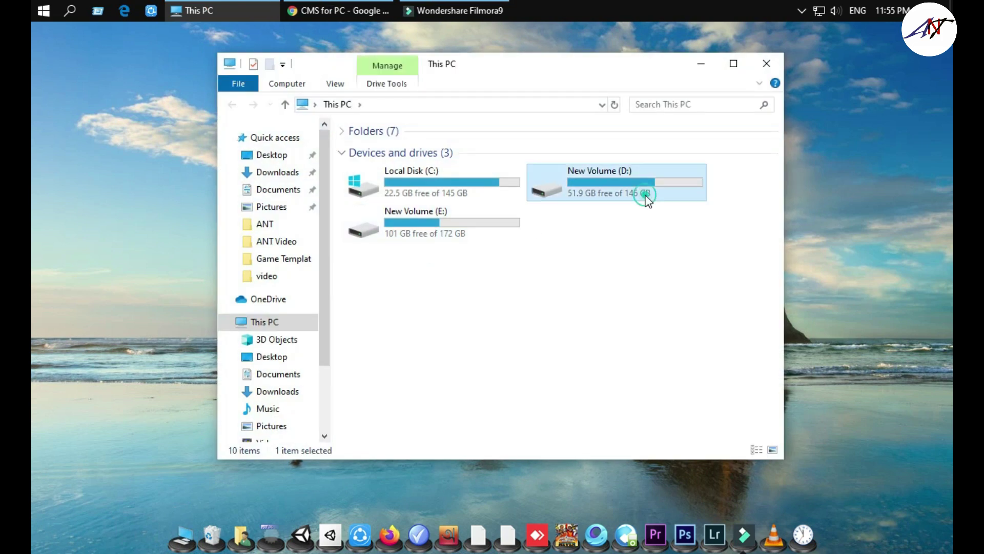
# In File Explorer, open the 20200521 recordings folder inside JdvrFile on drive D.
pyautogui.doubleClick(648, 197)
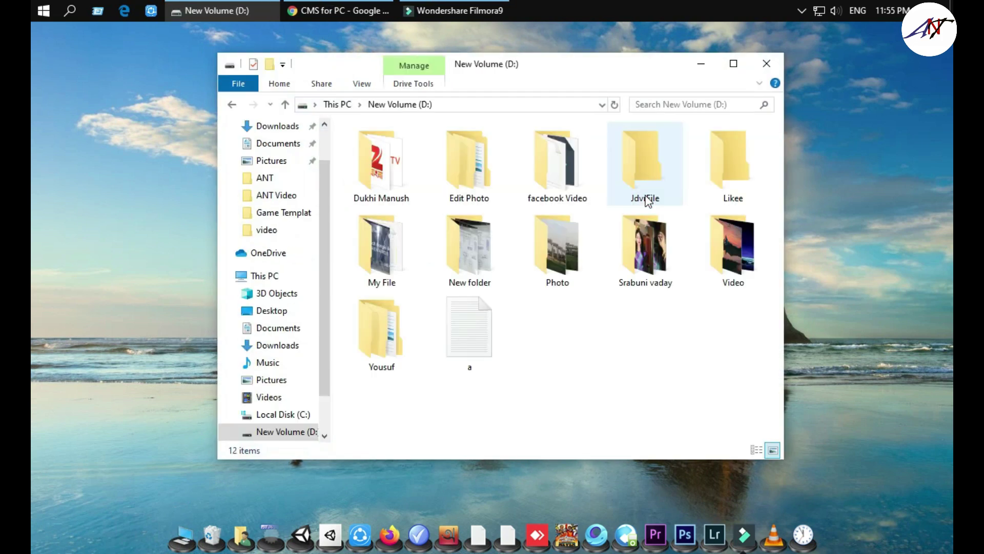
pyautogui.doubleClick(621, 161)
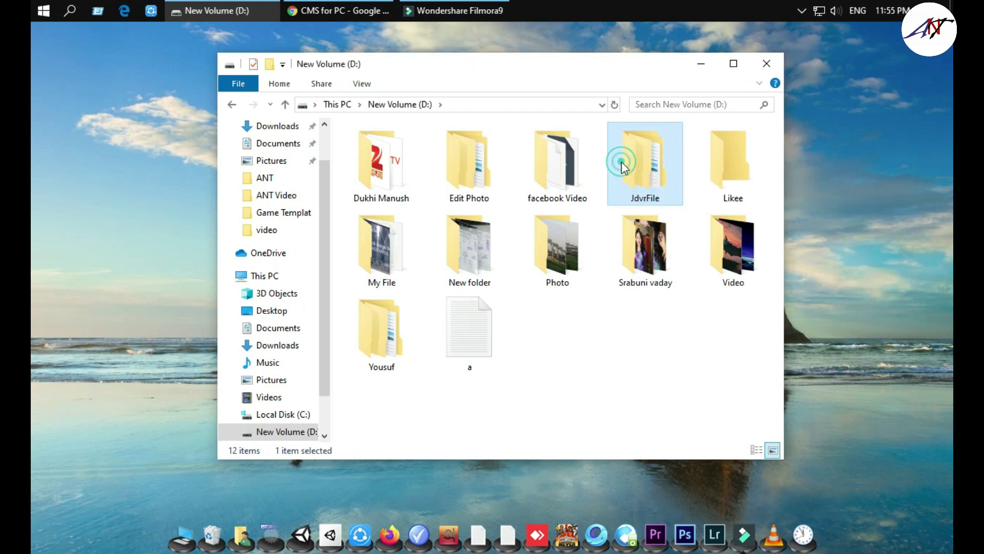
pyautogui.doubleClick(447, 154)
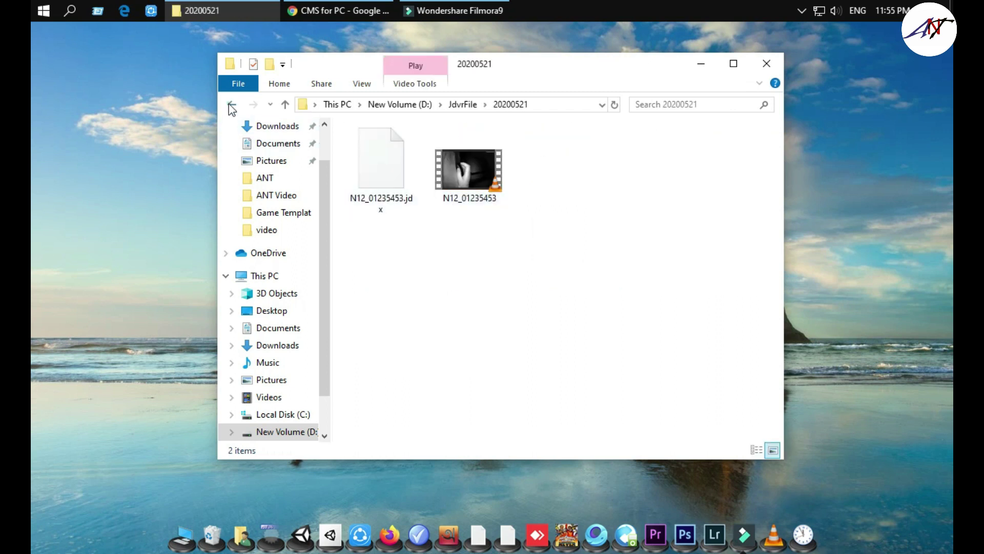
# View the camera snapshot stored in the CapFile folder of JdvrFile and close the photo viewer.
pyautogui.hotkey('alt', 'Left')
pyautogui.doubleClick(386, 164)
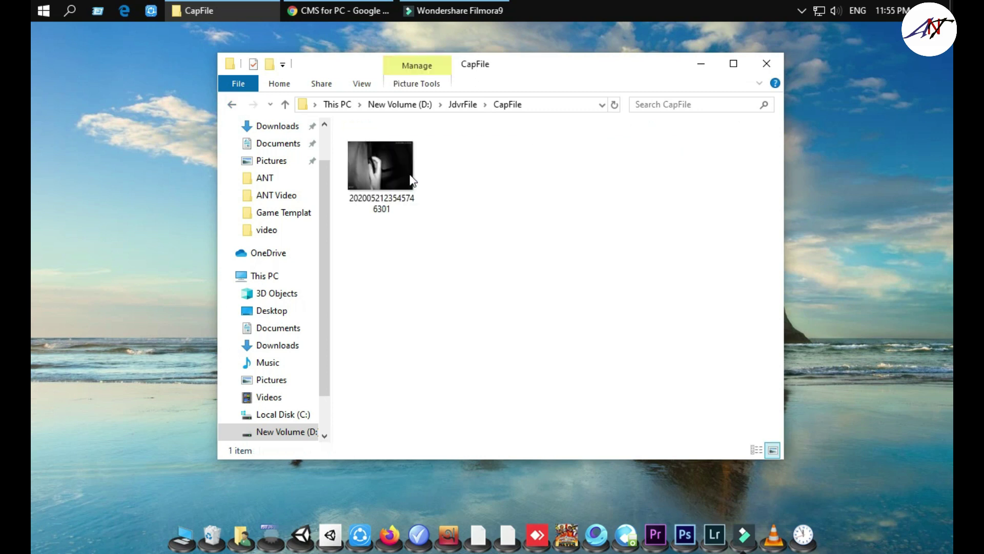
pyautogui.click(387, 169)
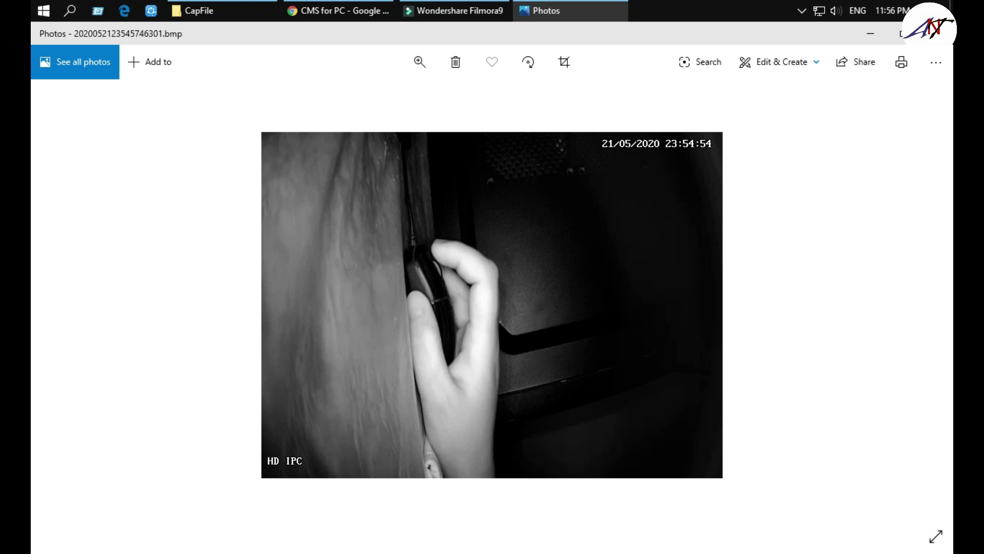
pyautogui.click(938, 33)
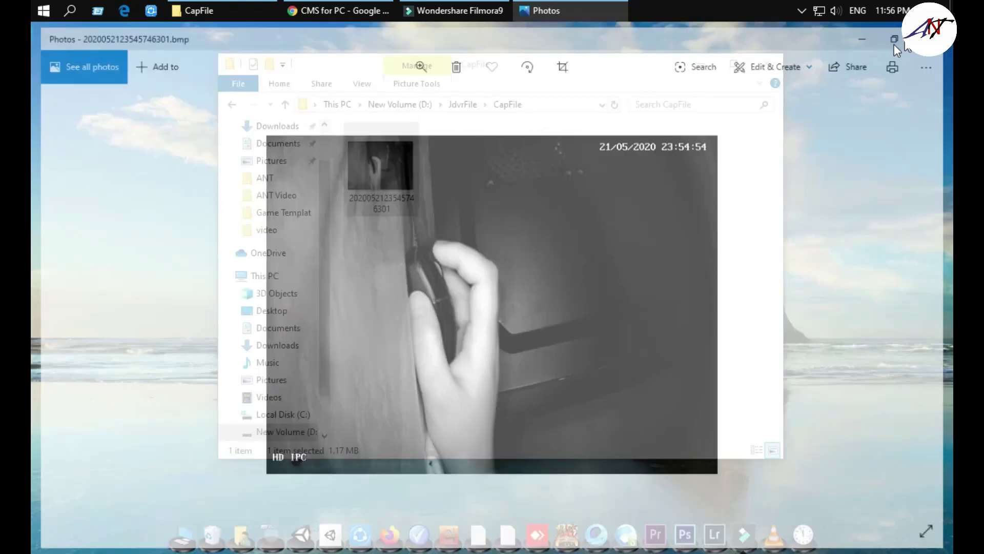
# Play the N12_01235453 video from the 20200521 folder in VLC, skip ahead through it, and close the player.
pyautogui.click(232, 105)
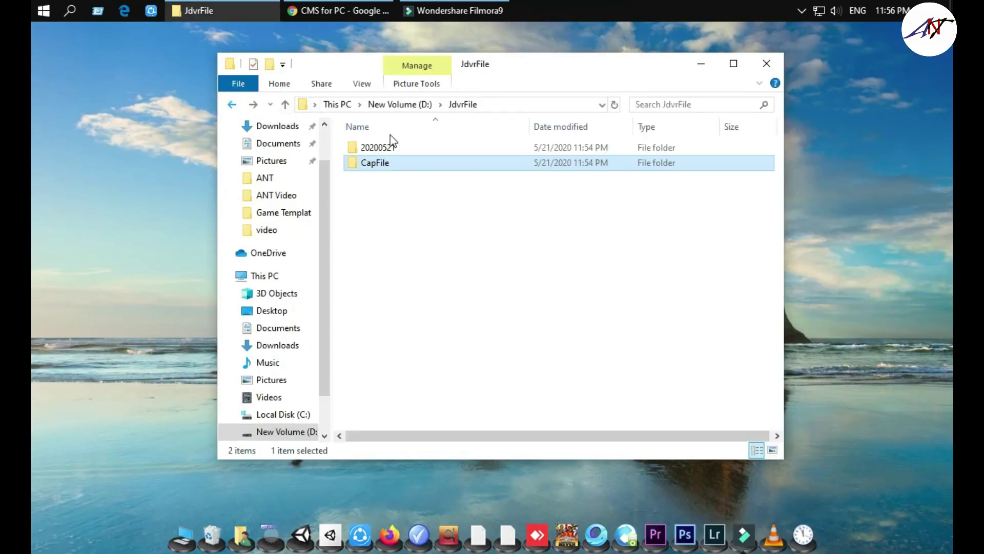
pyautogui.doubleClick(394, 146)
pyautogui.doubleClick(497, 167)
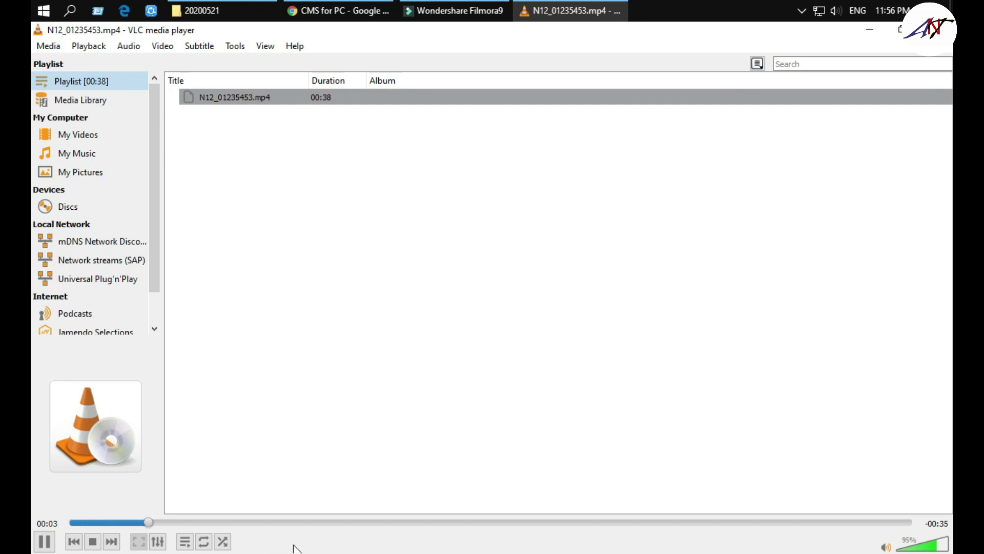
pyautogui.click(367, 523)
pyautogui.click(425, 522)
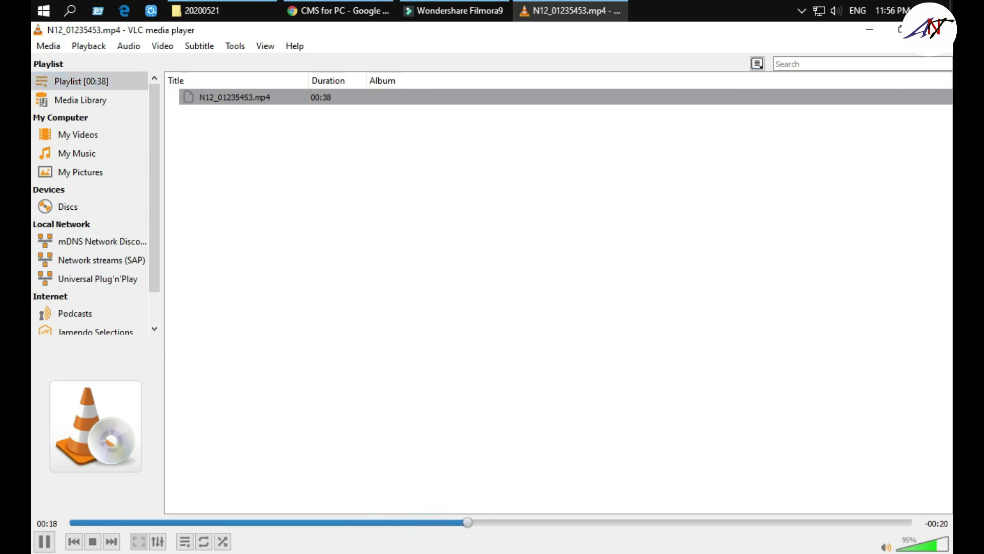
pyautogui.click(941, 30)
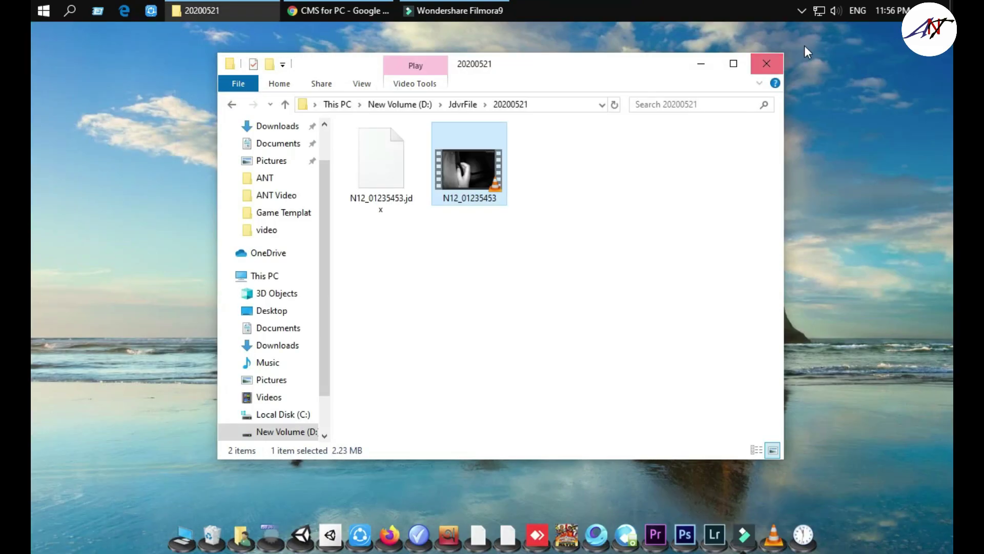
# Launch the recently installed Player application that comes with CMS3.0.
pyautogui.click(39, 6)
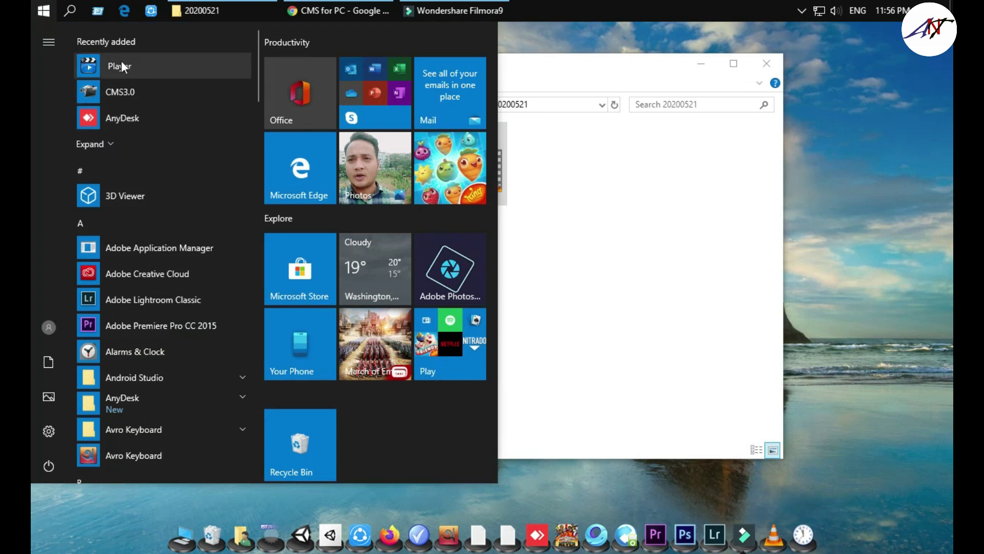
pyautogui.click(101, 147)
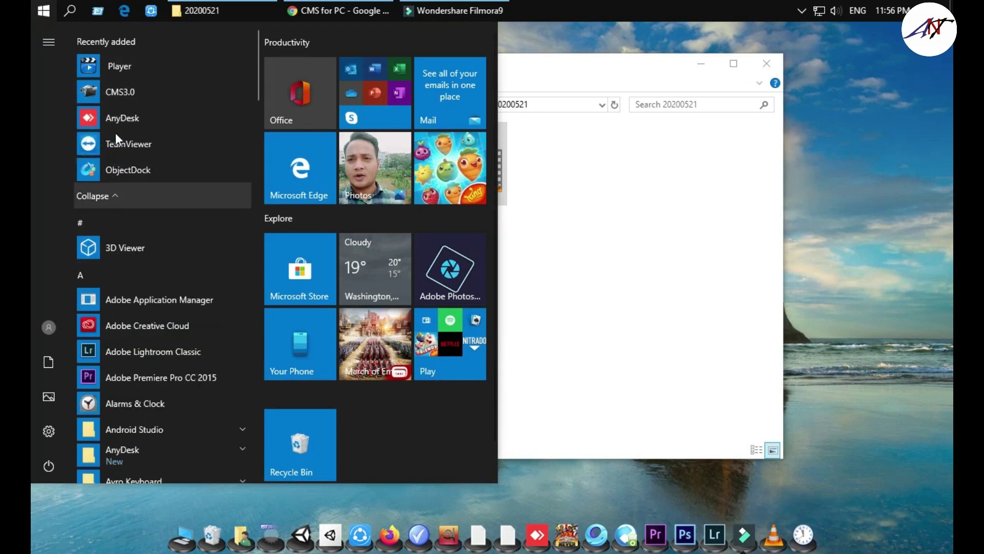
pyautogui.click(119, 66)
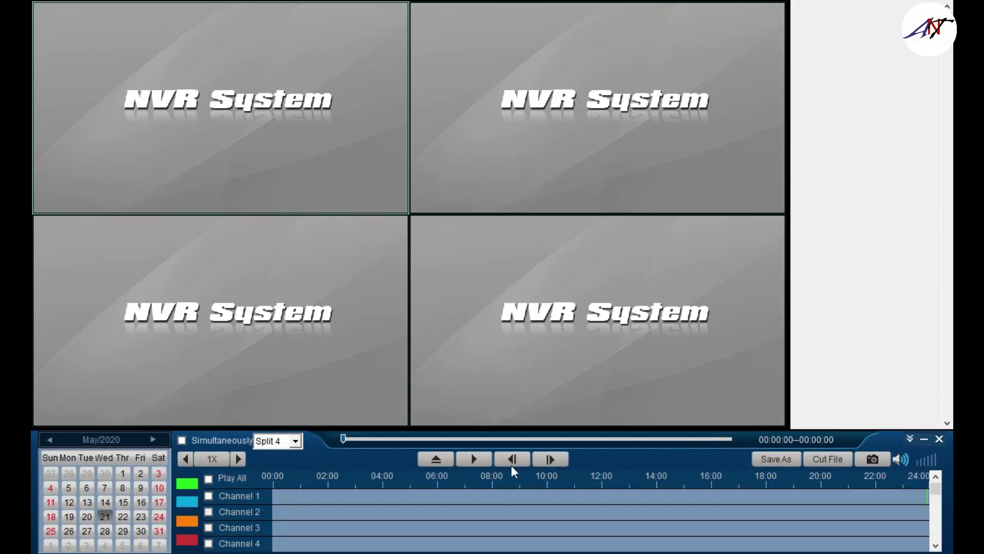
# Play the recordings of all channels for 21 May 2020, skip forward and back through the footage, and close the player.
pyautogui.click(209, 479)
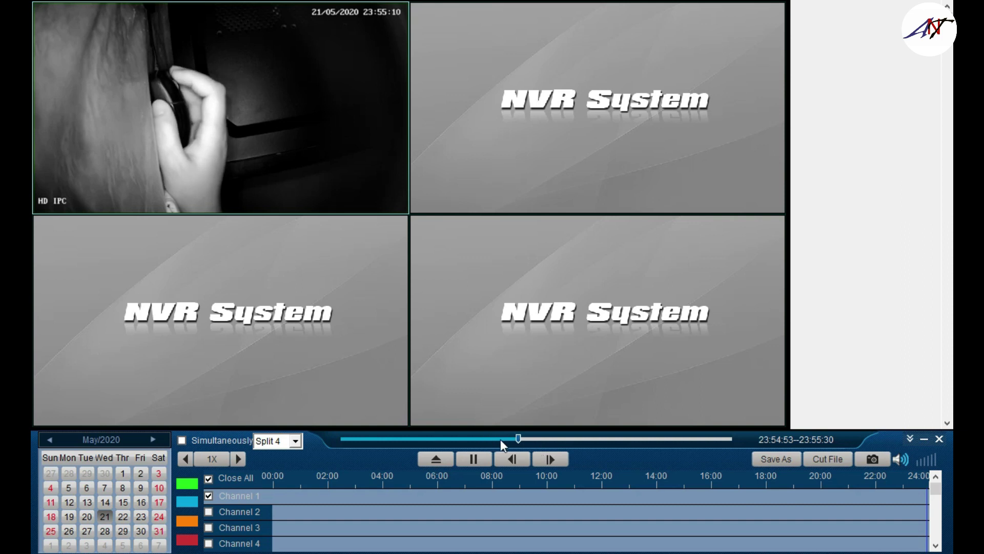
pyautogui.click(644, 441)
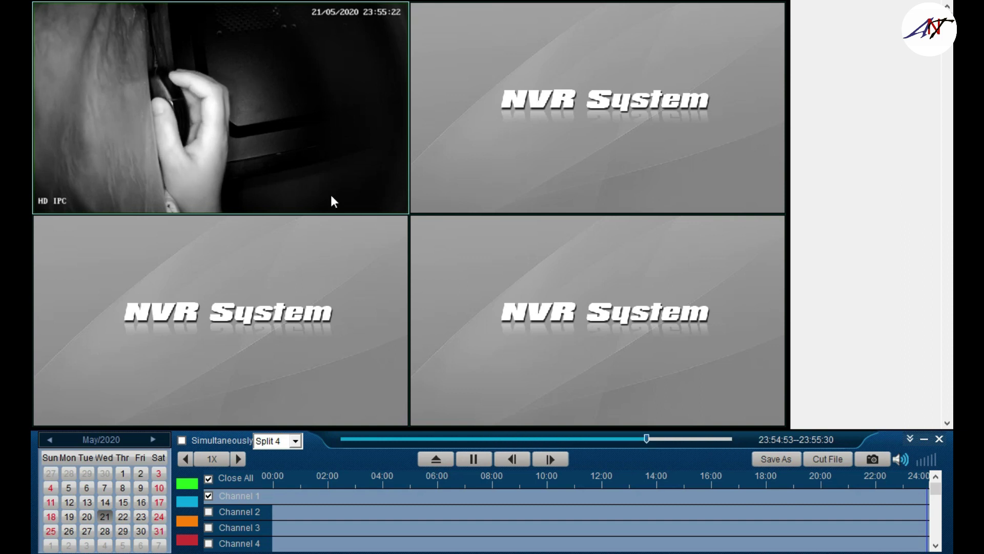
pyautogui.doubleClick(252, 125)
pyautogui.doubleClick(252, 125)
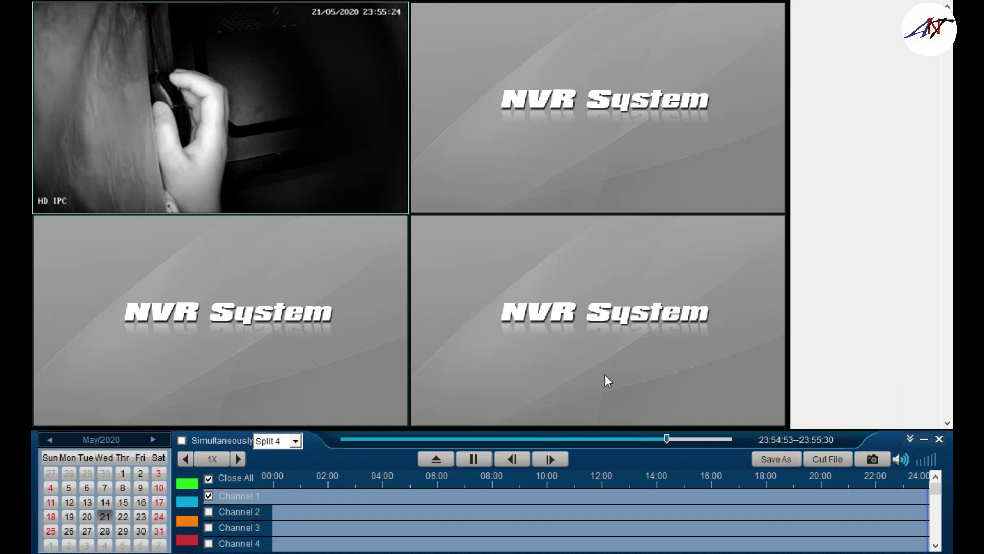
pyautogui.moveTo(674, 440); pyautogui.dragTo(582, 440)
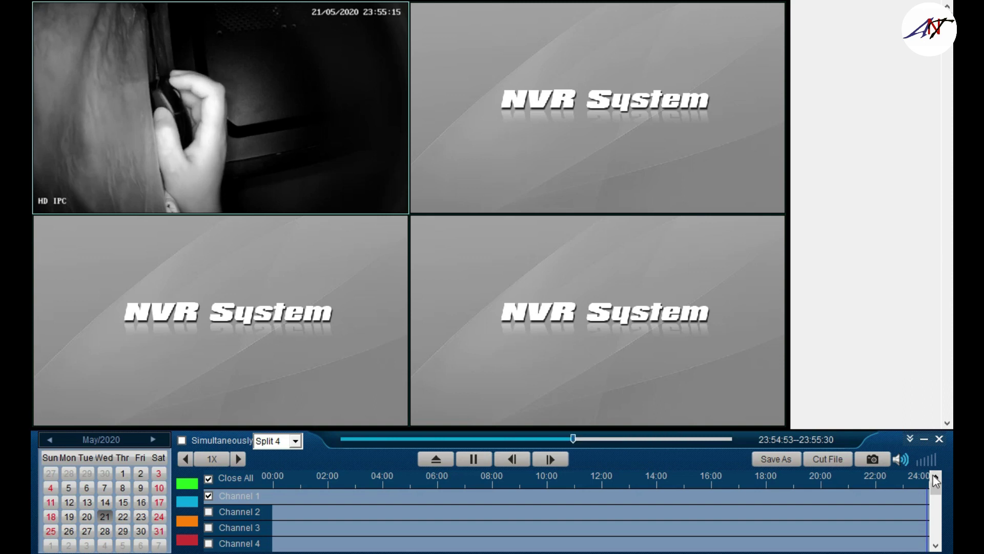
pyautogui.click(939, 439)
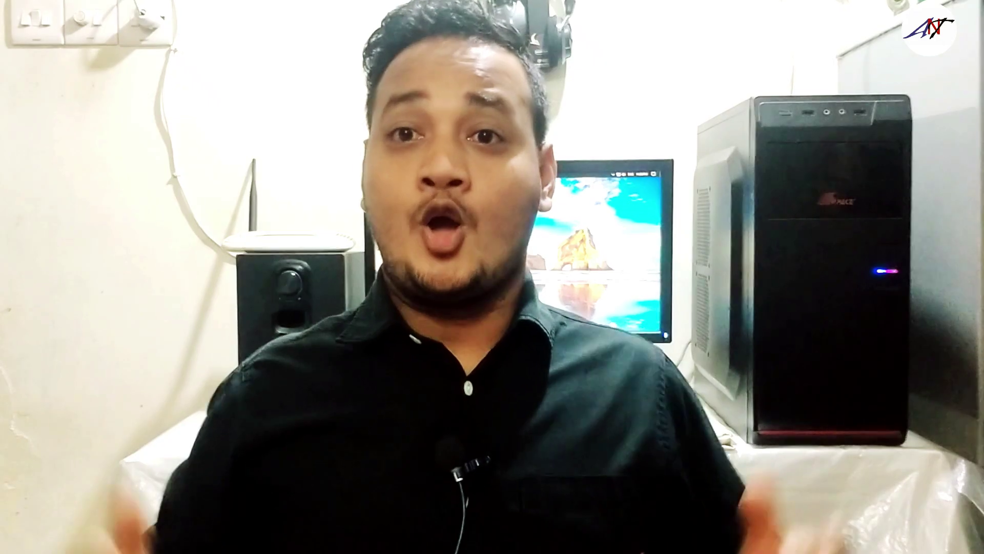